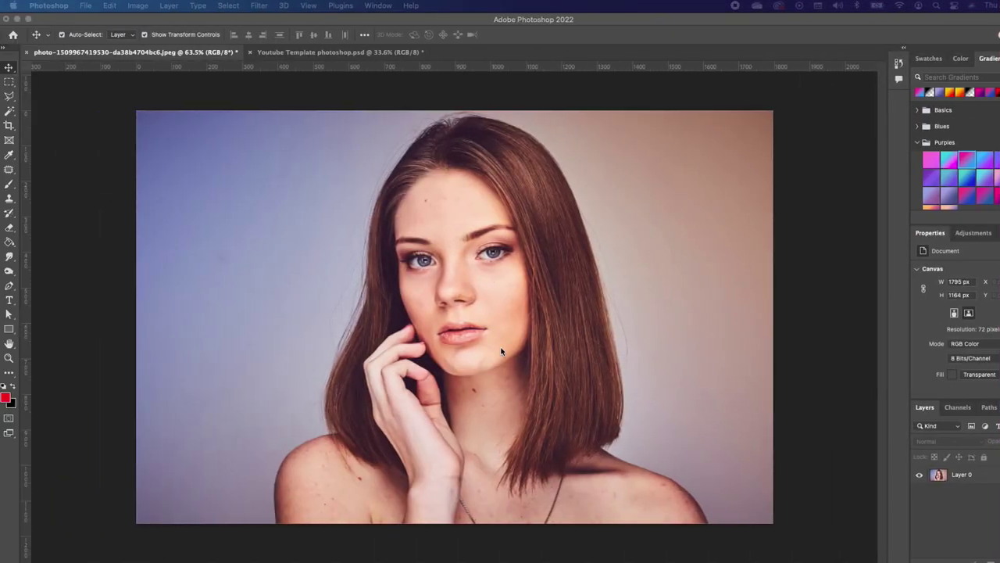
# Duplicate Layer 0 twice, creating Layer 0 copy and Layer 0 copy 2.
pyautogui.click(988, 477)
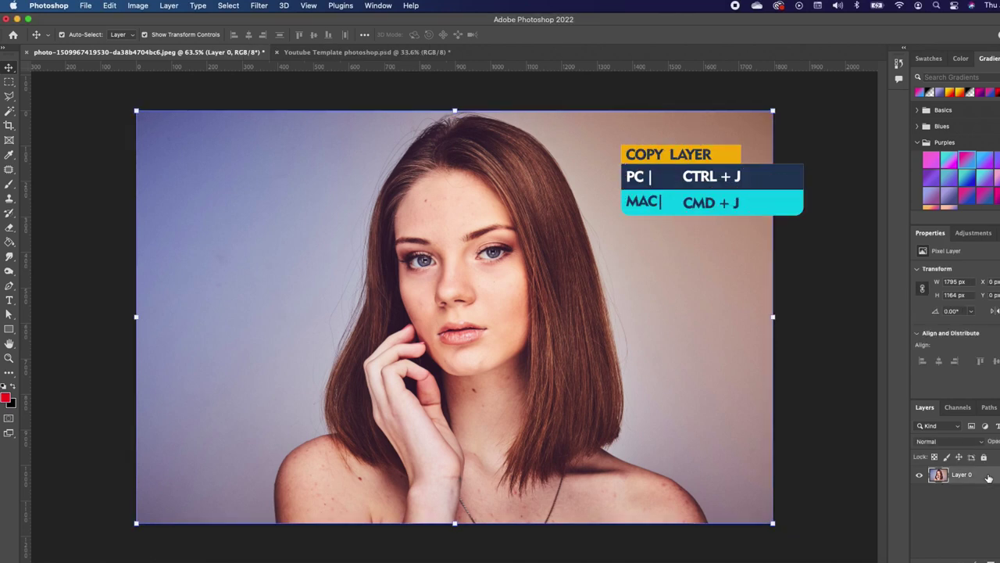
pyautogui.press('super+j')
pyautogui.press('super+j')
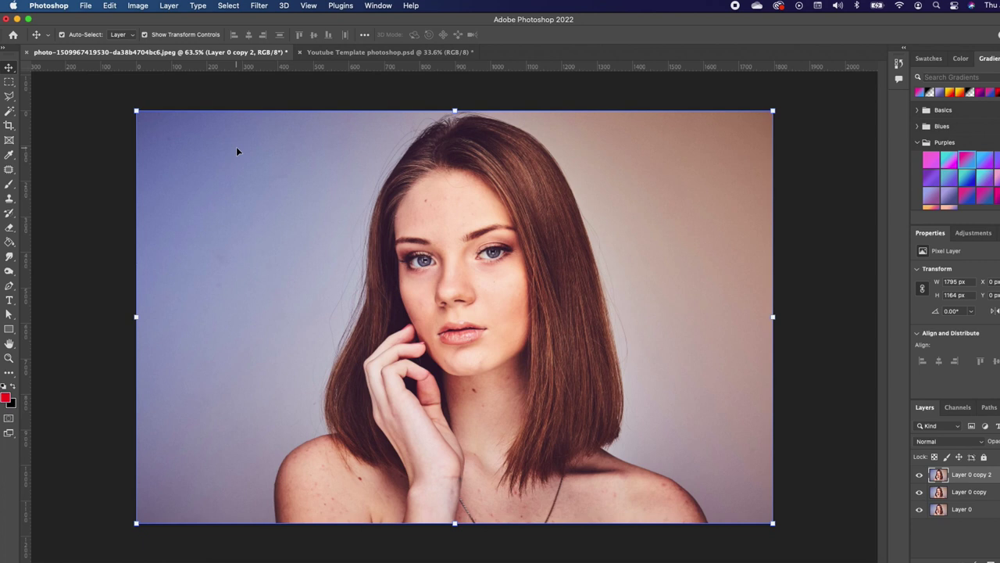
# Apply a High Pass filter with a 2.0-pixel radius to Layer 0 copy 2.
pyautogui.click(260, 6)
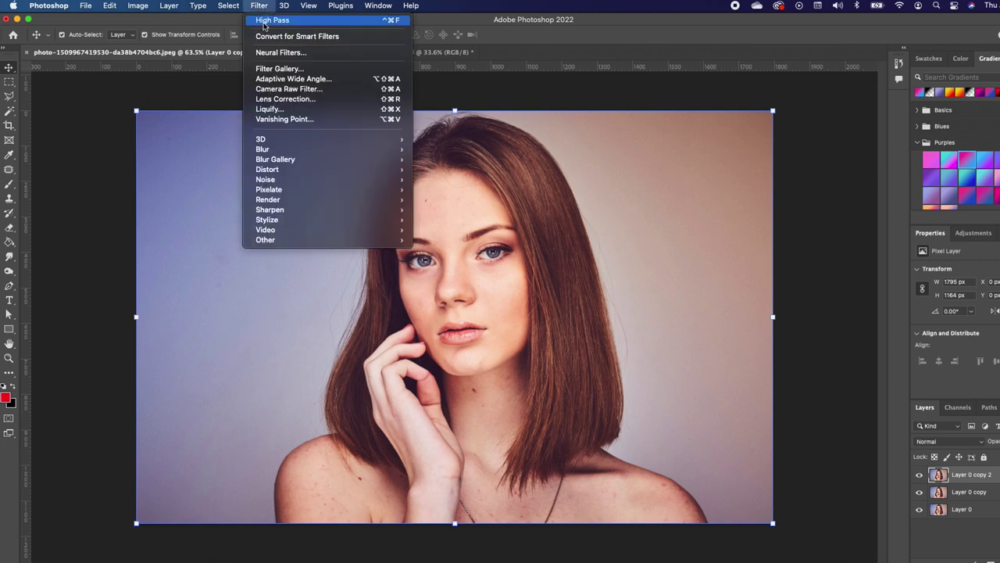
pyautogui.moveTo(308, 210)
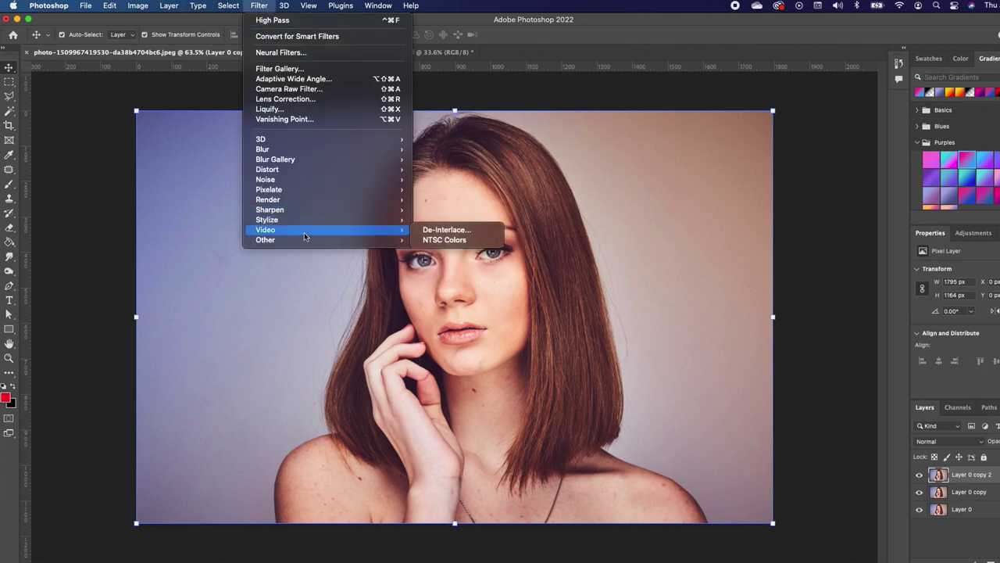
pyautogui.moveTo(303, 239)
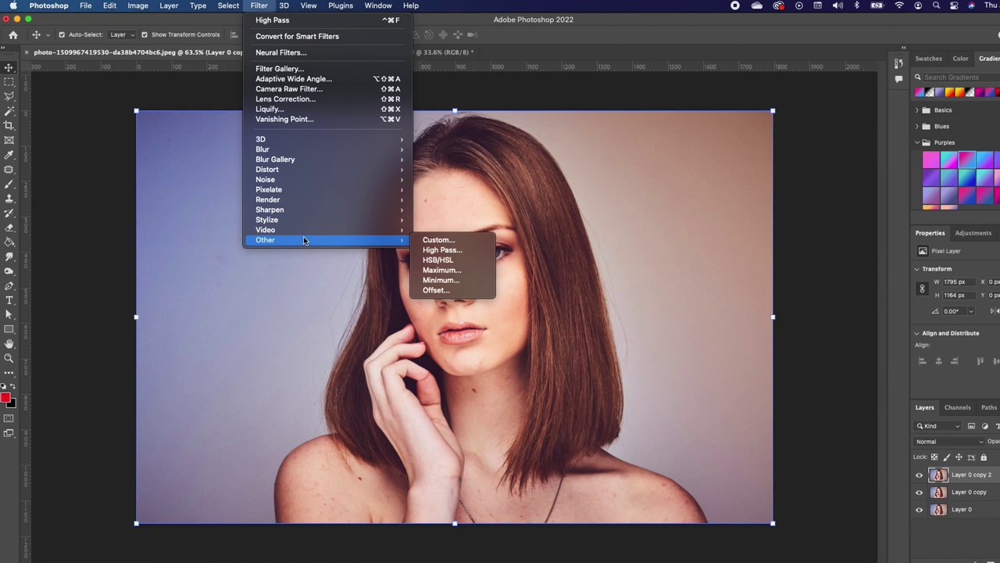
pyautogui.click(460, 251)
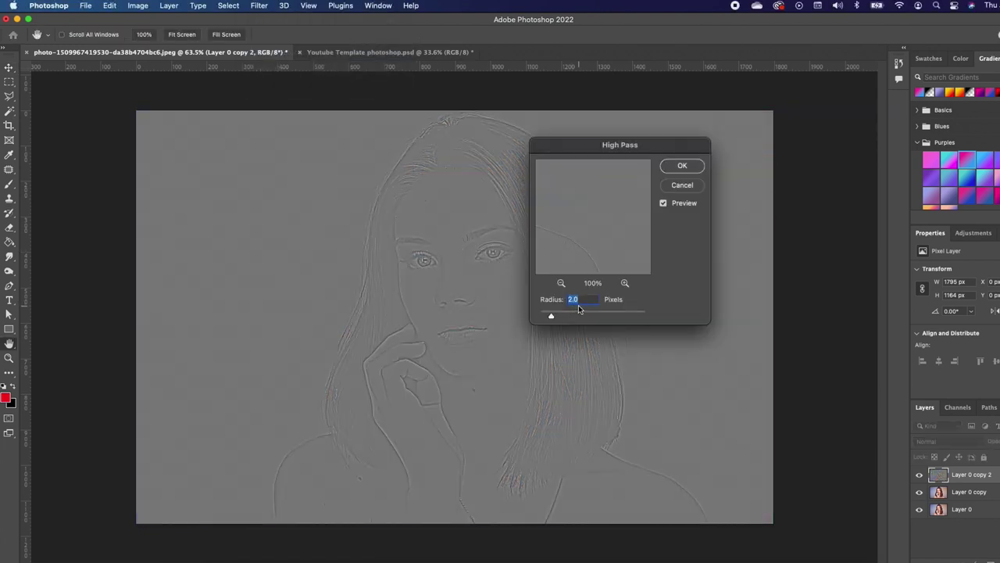
pyautogui.click(682, 166)
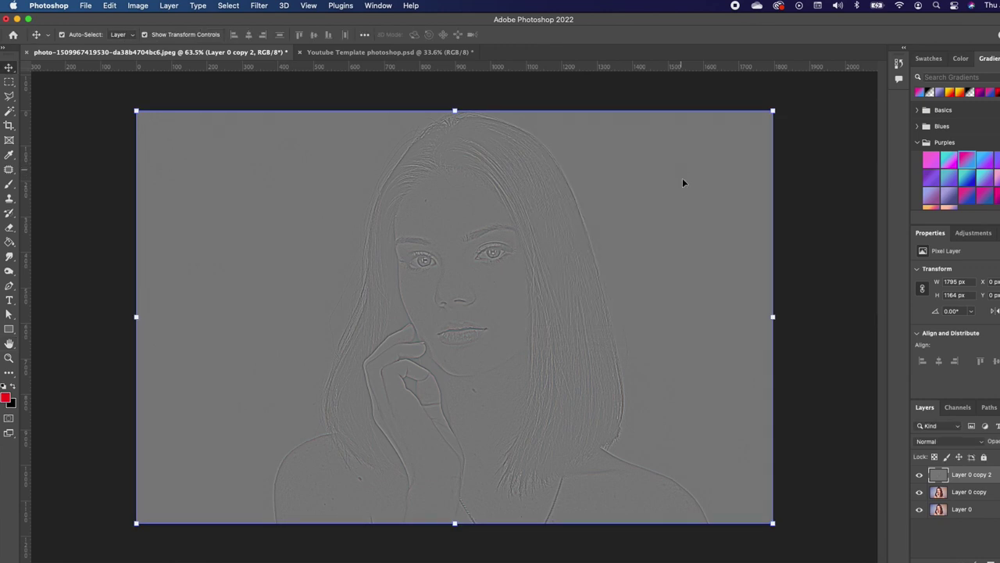
# Set the High Pass layer to Overlay and merge it with Layer 0 copy.
pyautogui.click(960, 443)
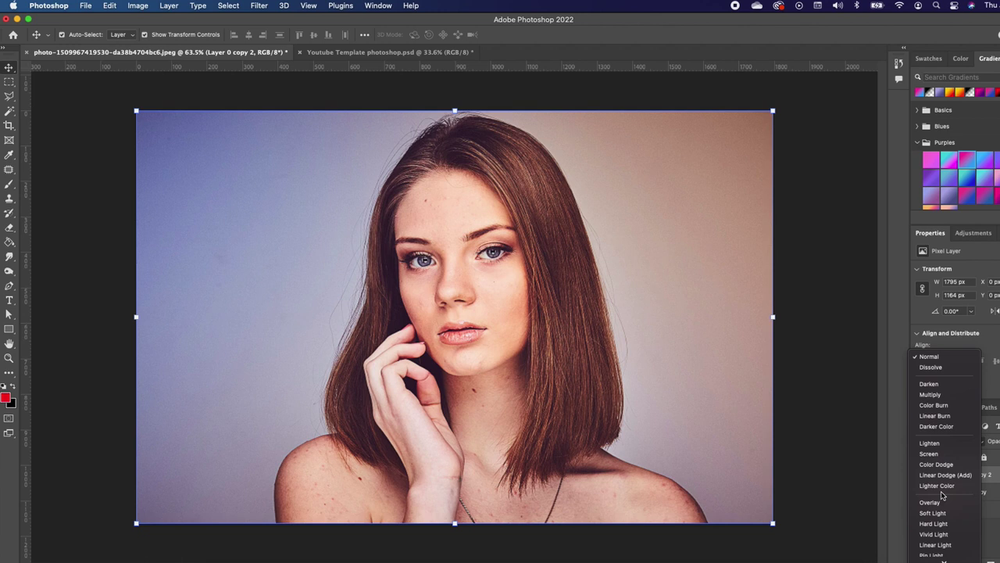
pyautogui.click(931, 501)
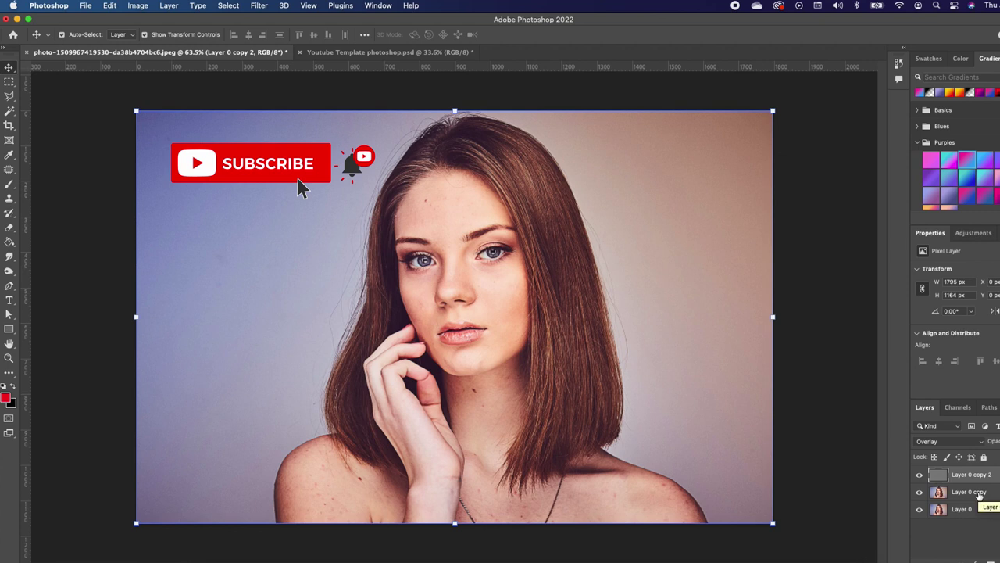
pyautogui.keyDown('super'); pyautogui.click(981, 493); pyautogui.keyUp('super')
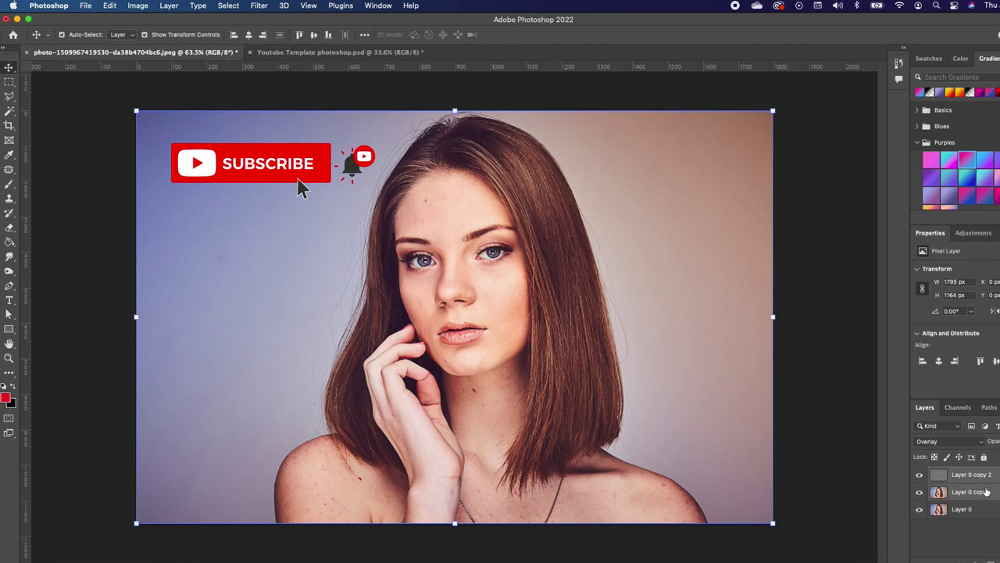
pyautogui.rightClick(983, 490)
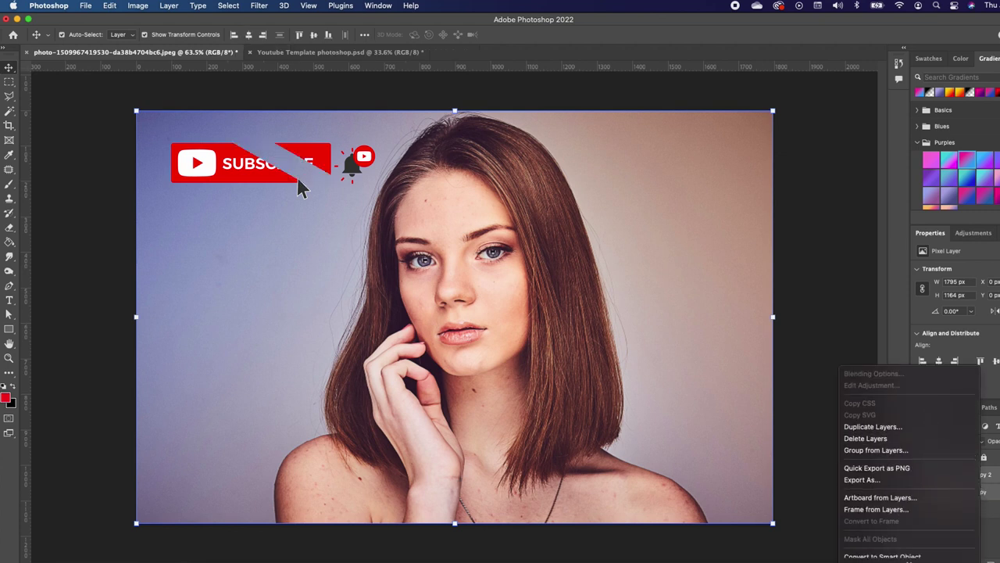
pyautogui.moveTo(908, 558)
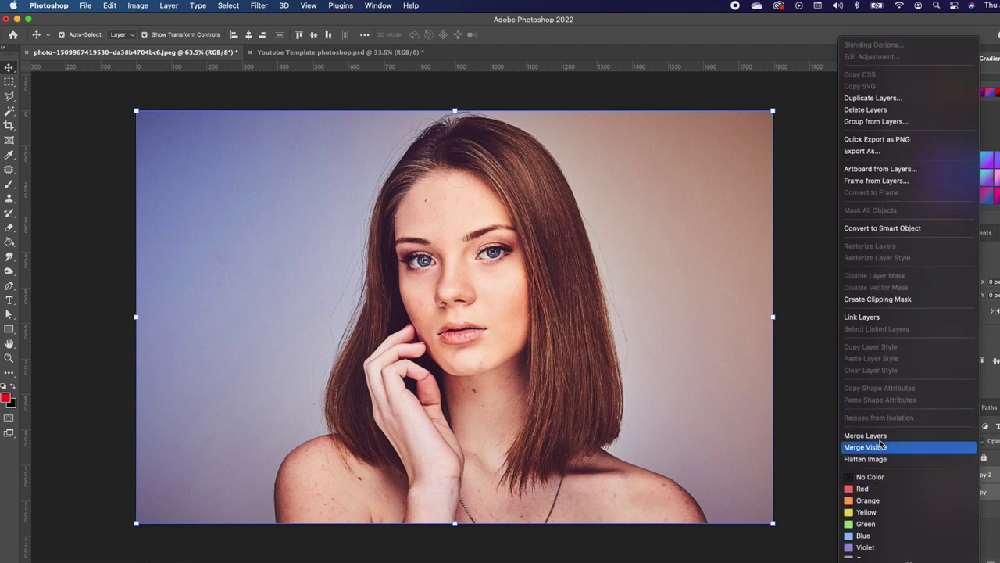
pyautogui.click(882, 438)
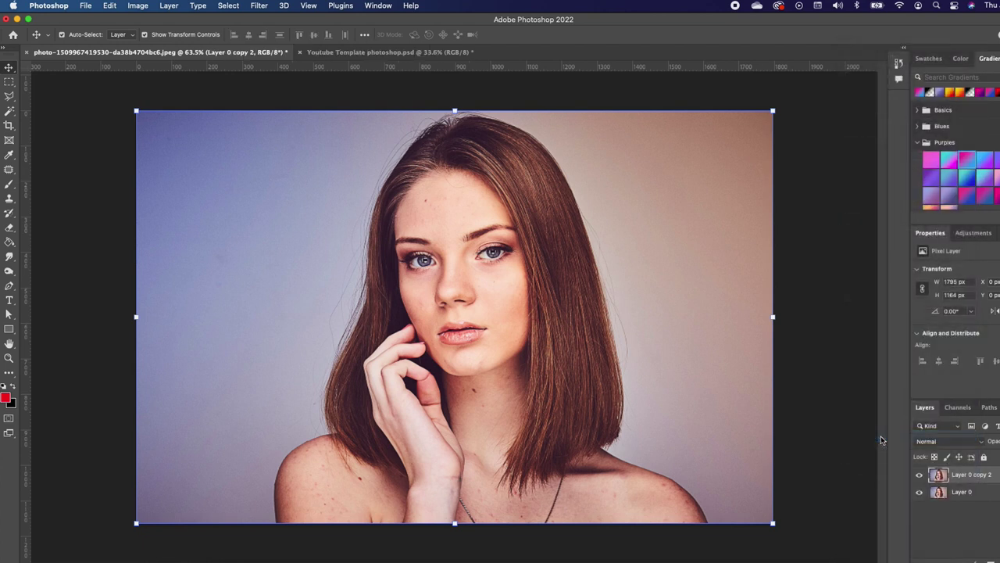
# Apply Unsharp Mask with Amount 110%, Radius 2.0 pixels and Threshold 0.
pyautogui.click(259, 5)
pyautogui.moveTo(308, 225)
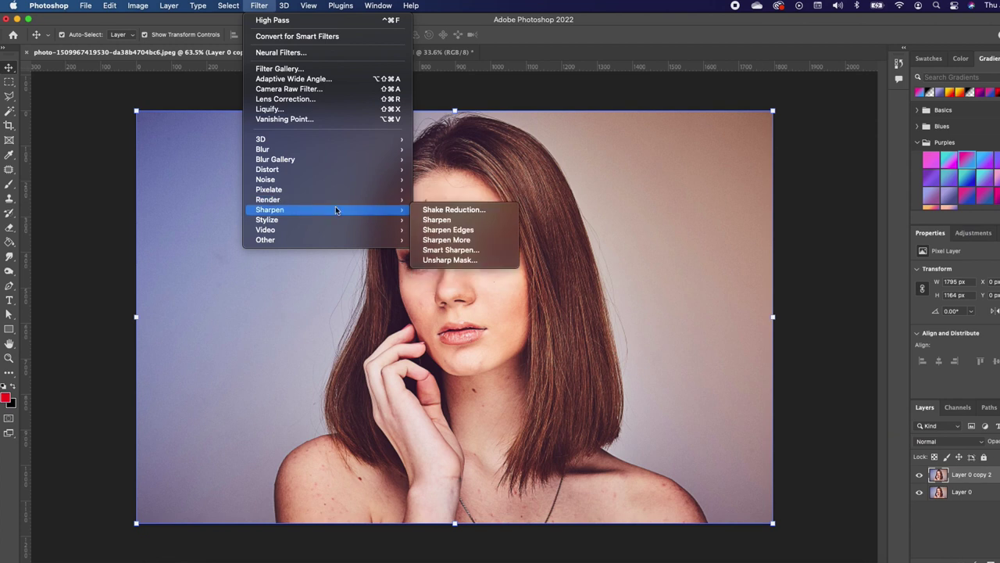
pyautogui.click(453, 260)
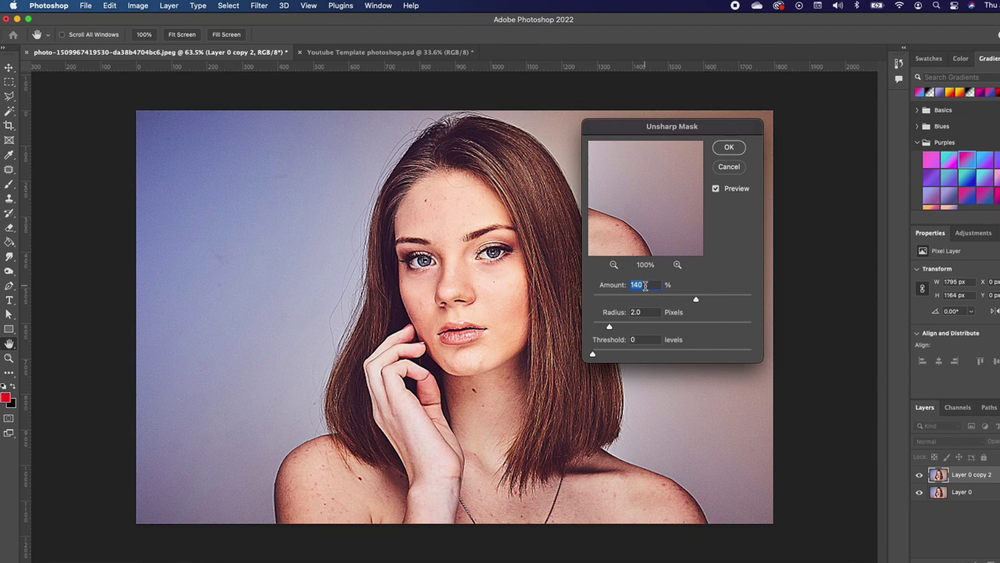
pyautogui.write('100')
pyautogui.moveTo(649, 284); pyautogui.dragTo(629, 285)
pyautogui.write('110')
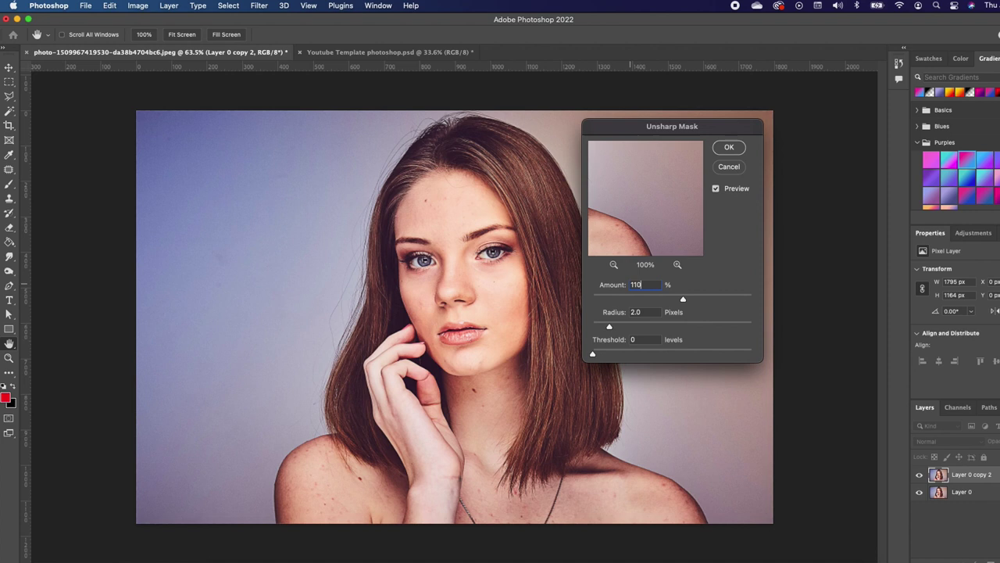
pyautogui.click(729, 147)
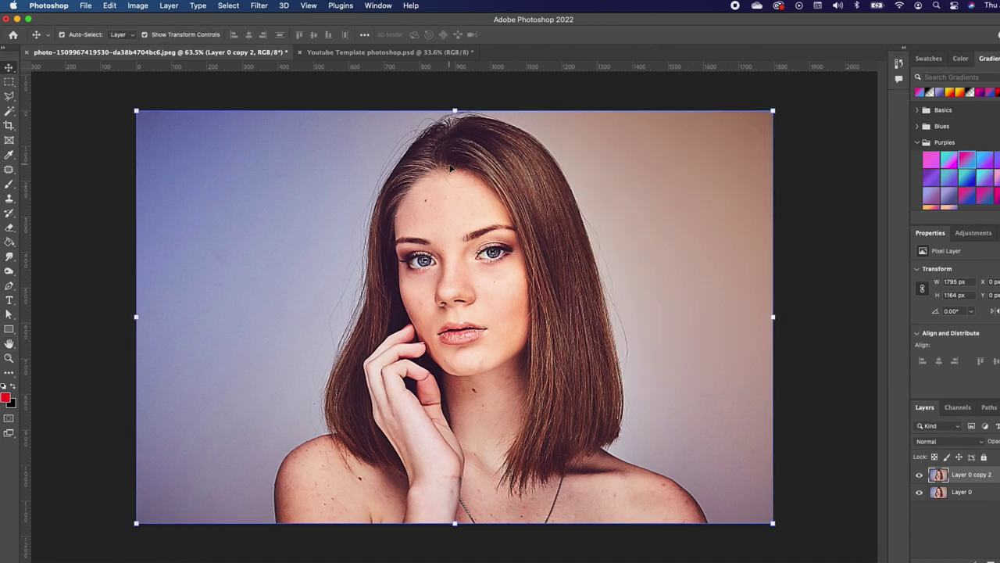
# Apply a Diffuse filter in Anisotropic mode to Layer 0 copy 2.
pyautogui.click(260, 7)
pyautogui.moveTo(313, 216)
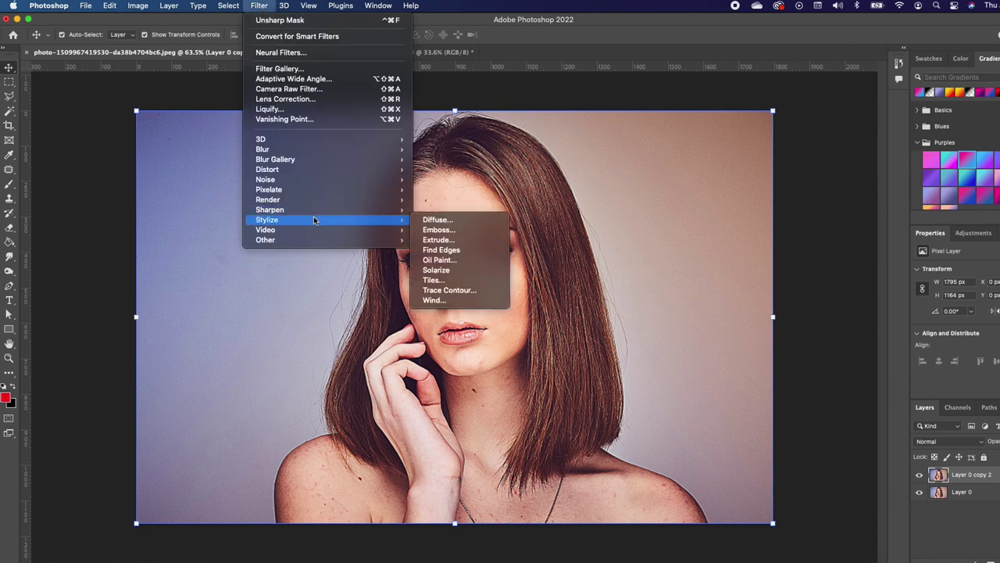
pyautogui.click(460, 220)
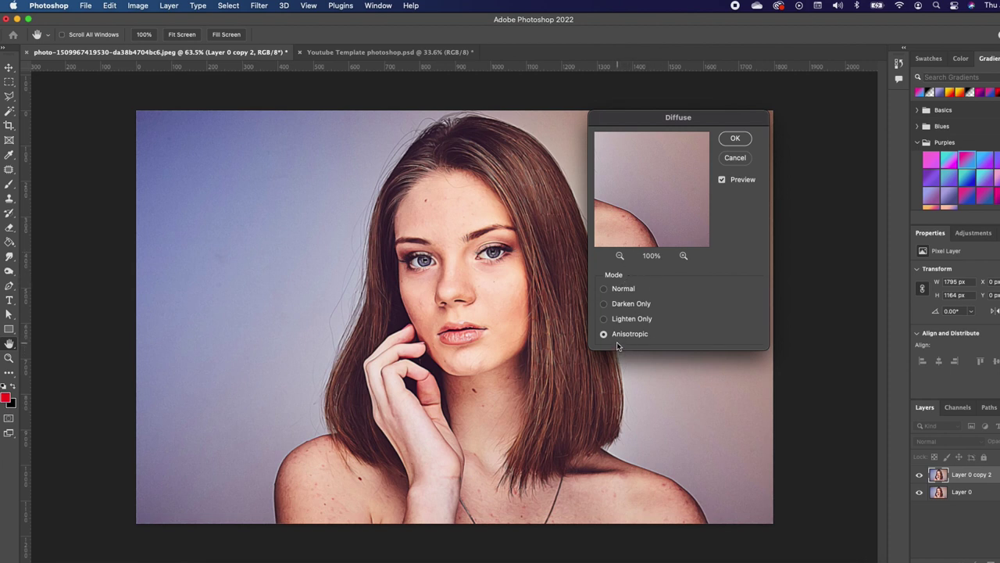
pyautogui.click(735, 139)
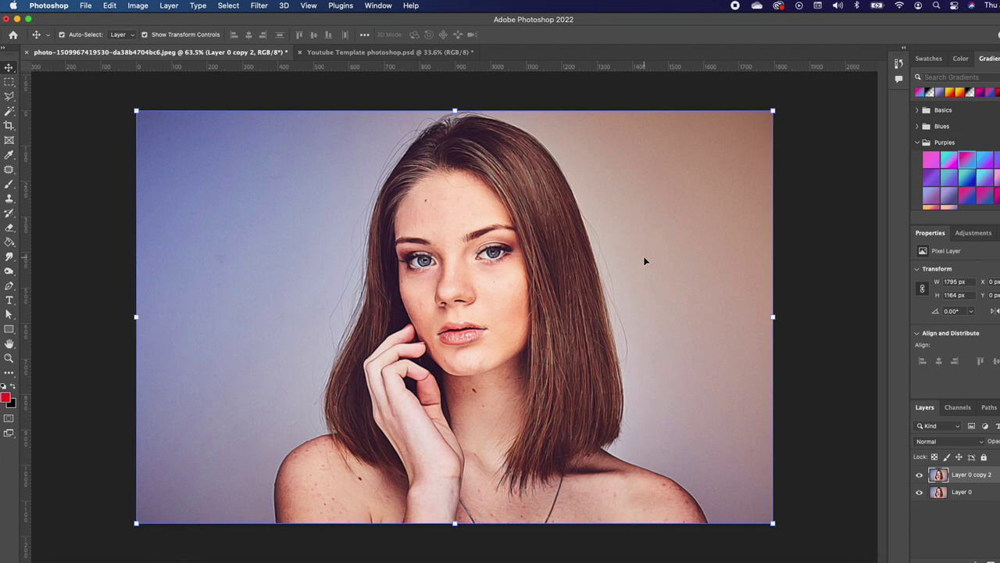
# Rotate the canvas 90° clockwise and re-apply Diffuse, doing this twice.
pyautogui.click(138, 7)
pyautogui.moveTo(168, 113)
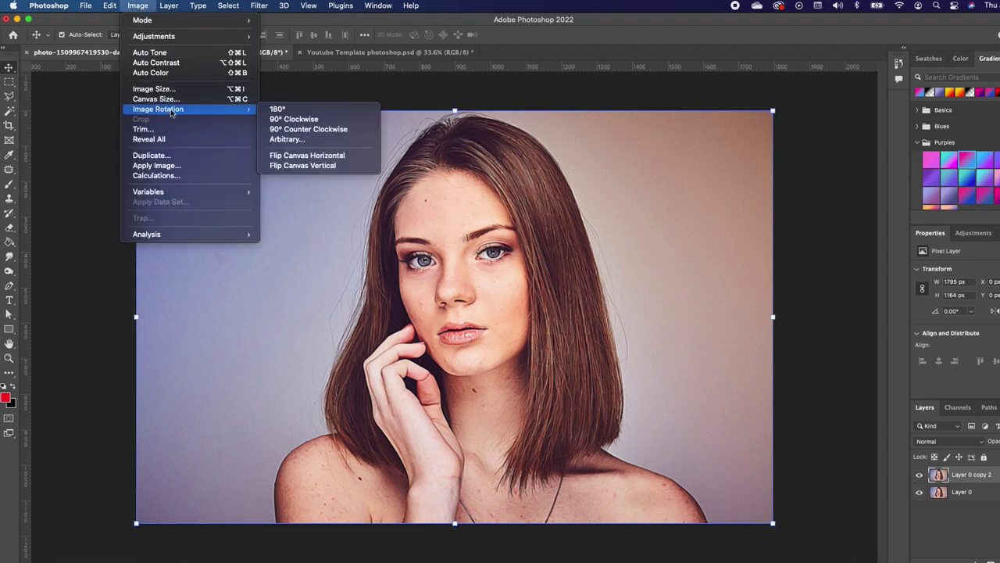
pyautogui.click(297, 119)
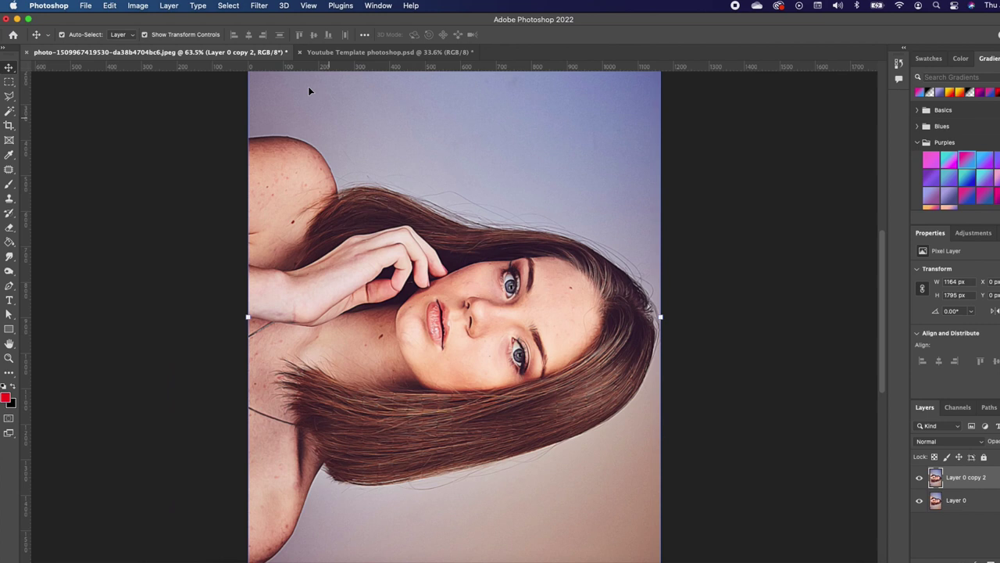
pyautogui.click(262, 6)
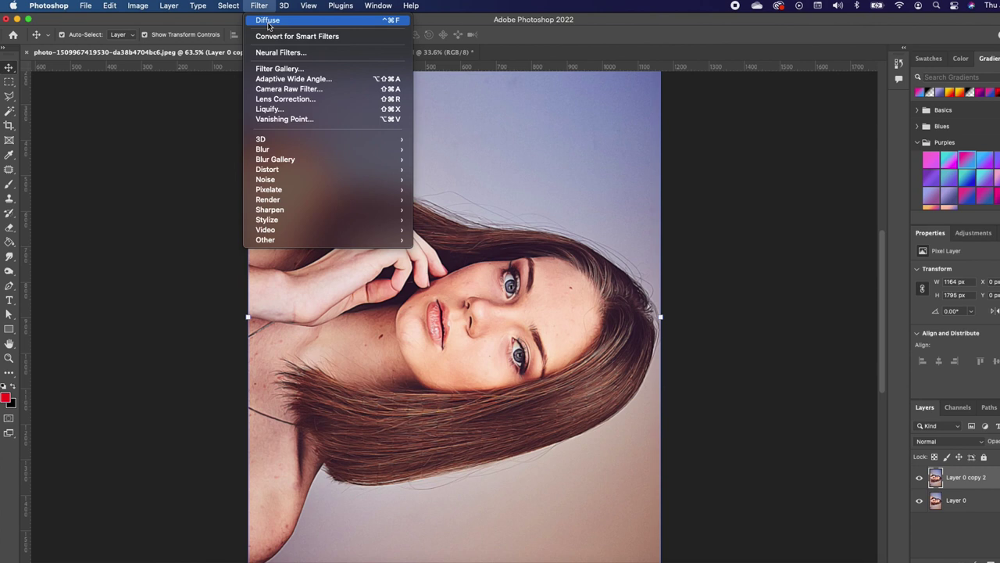
pyautogui.click(268, 22)
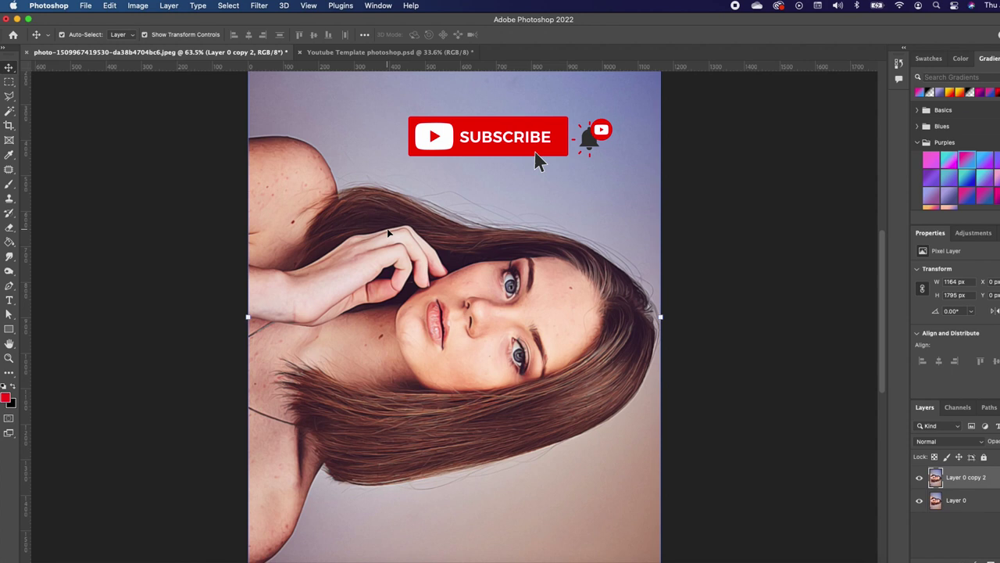
pyautogui.click(137, 7)
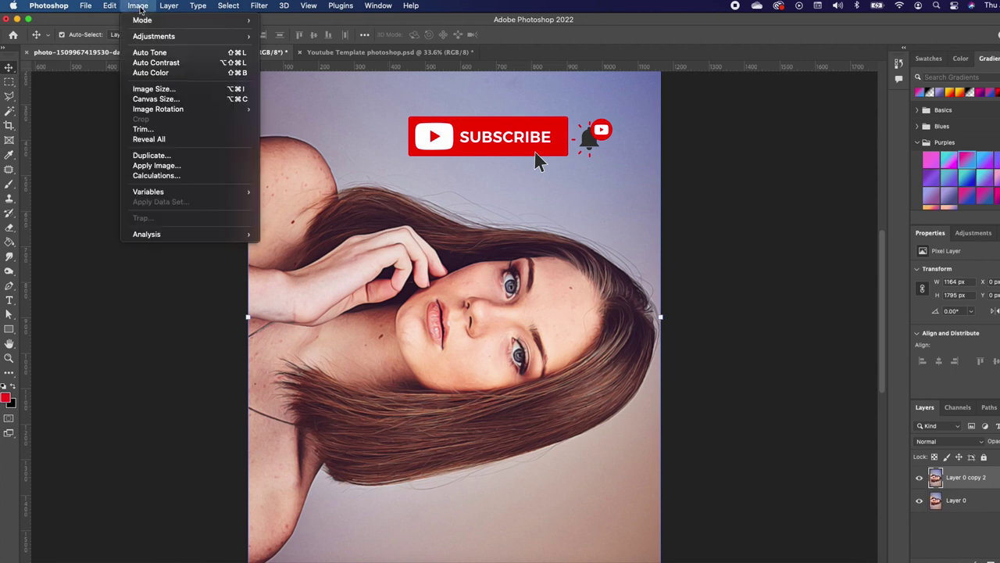
pyautogui.moveTo(186, 113)
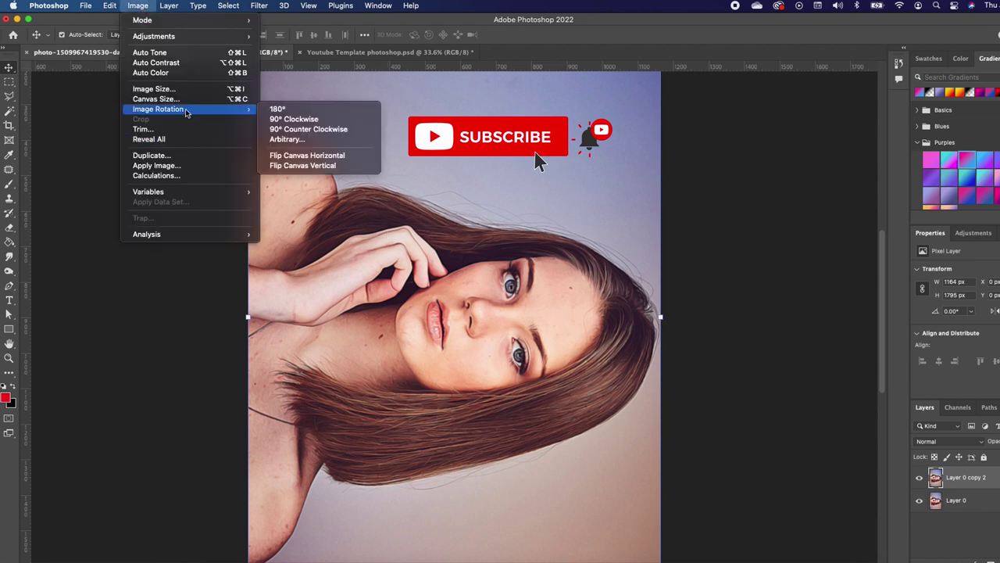
pyautogui.click(294, 118)
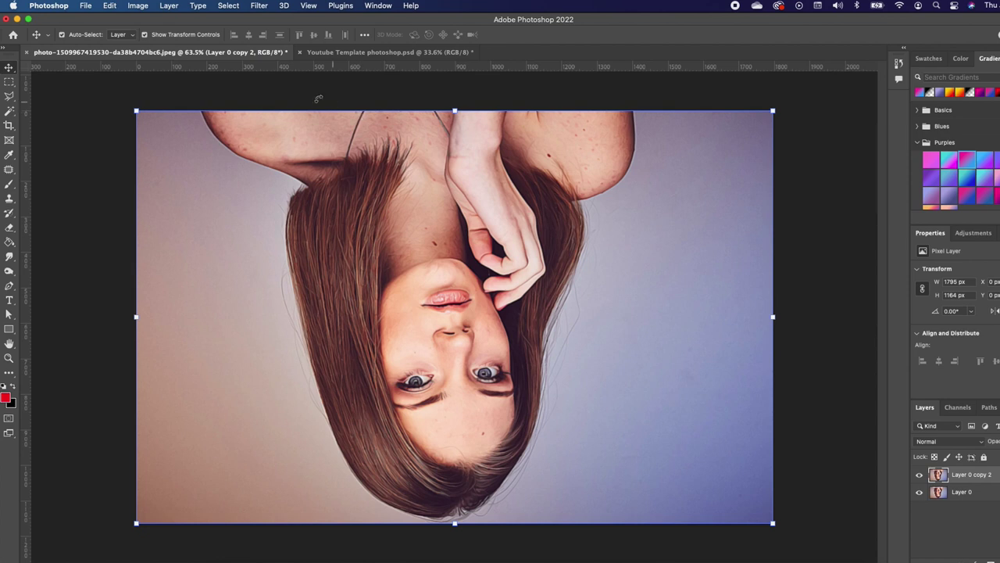
pyautogui.click(262, 9)
pyautogui.click(277, 21)
# Rotate 90° clockwise twice more with Diffuse after each, ending with the portrait upright.
pyautogui.click(141, 7)
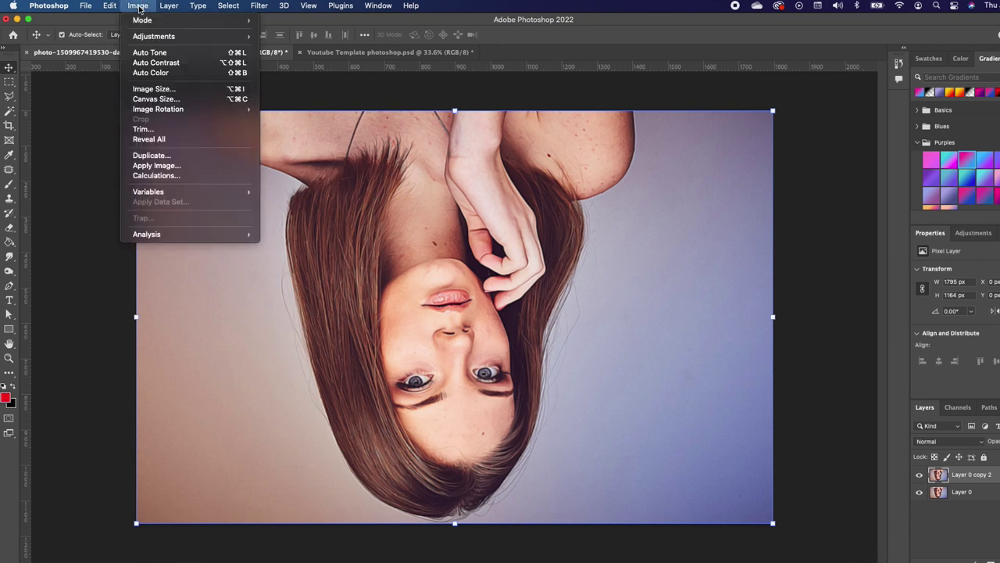
pyautogui.moveTo(178, 109)
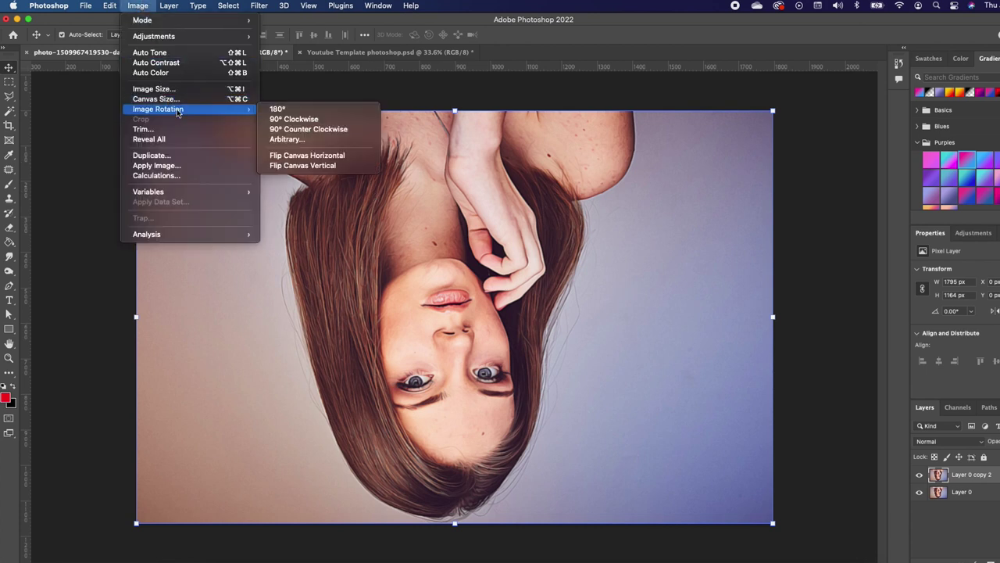
pyautogui.click(349, 115)
pyautogui.click(261, 7)
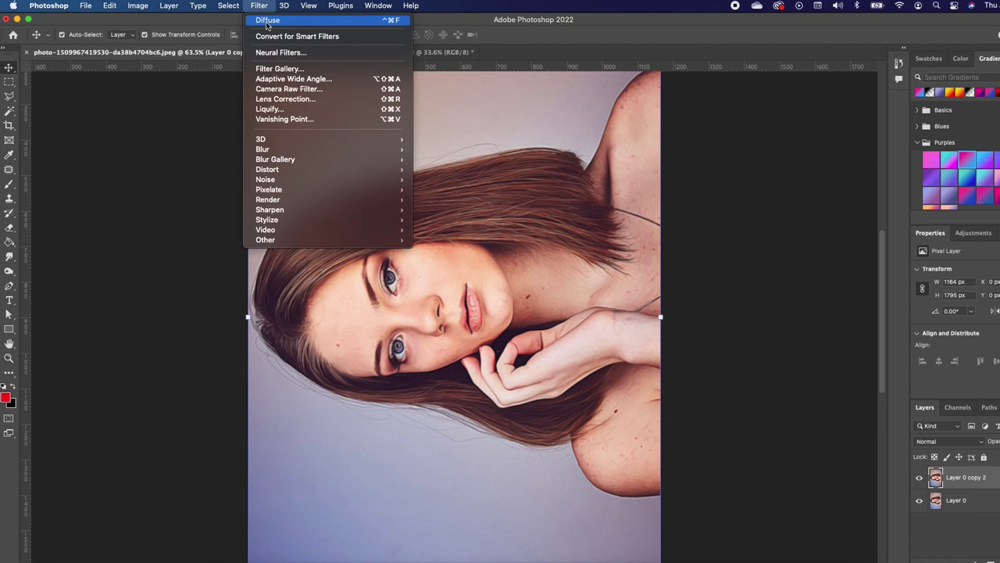
pyautogui.click(269, 21)
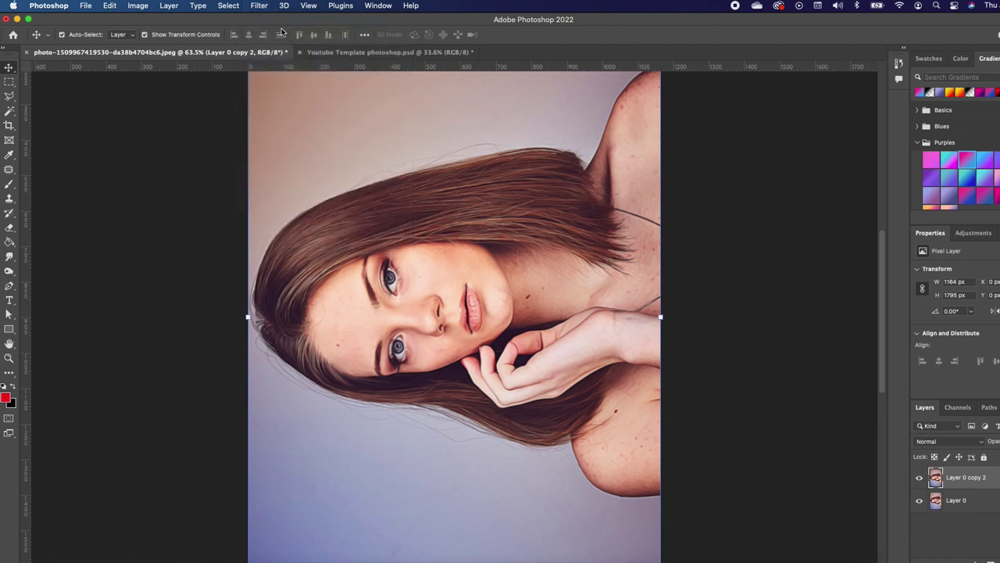
pyautogui.click(137, 6)
pyautogui.moveTo(174, 111)
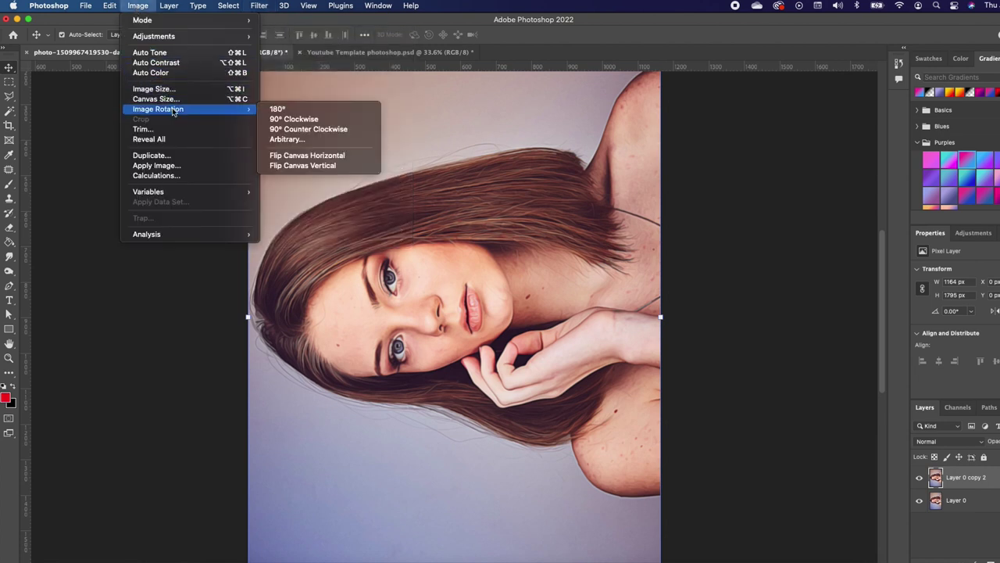
pyautogui.click(306, 120)
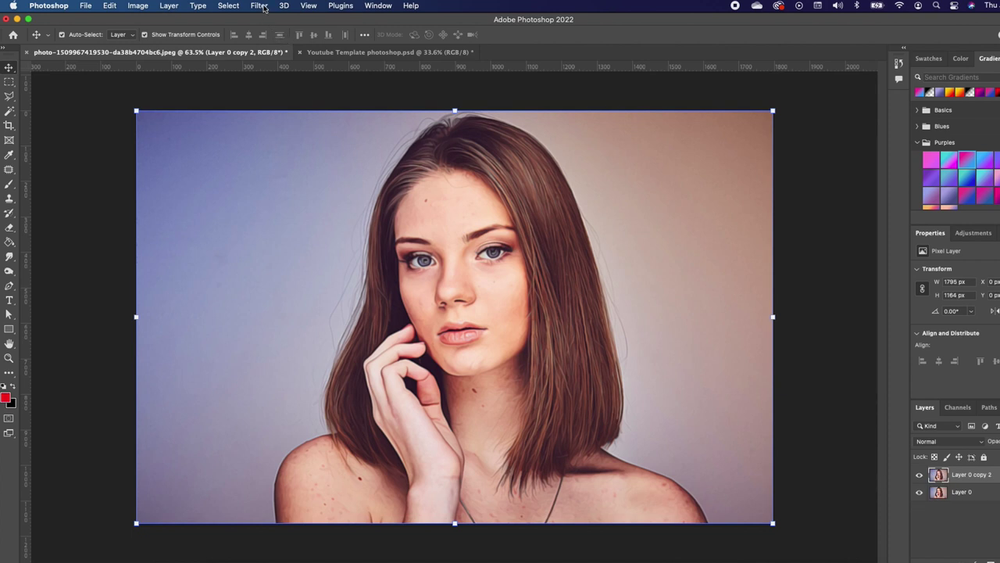
pyautogui.click(261, 7)
pyautogui.click(269, 22)
# Apply Reduce Noise at Strength 10 with the other sliders left at 0.
pyautogui.click(259, 6)
pyautogui.moveTo(295, 221)
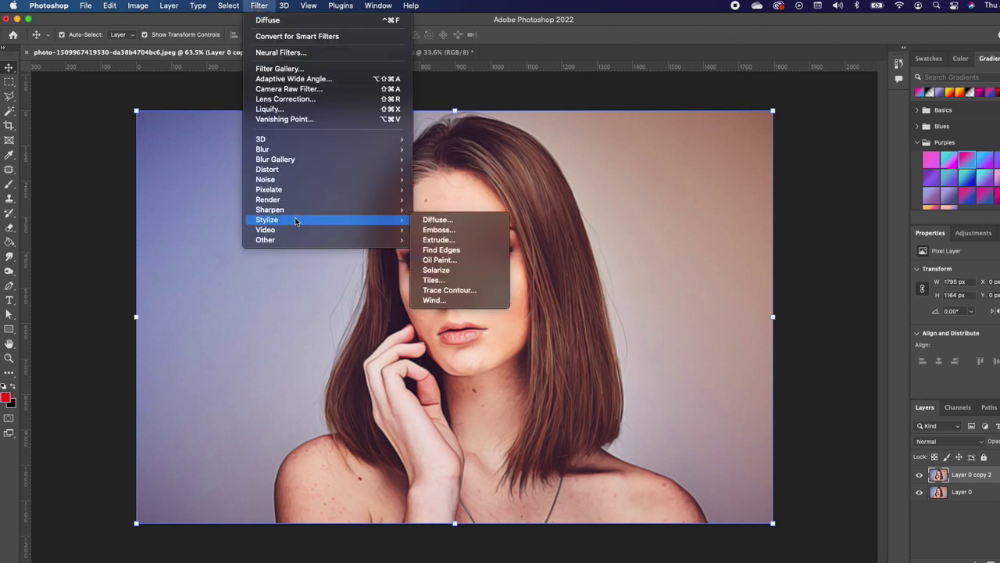
pyautogui.moveTo(303, 180)
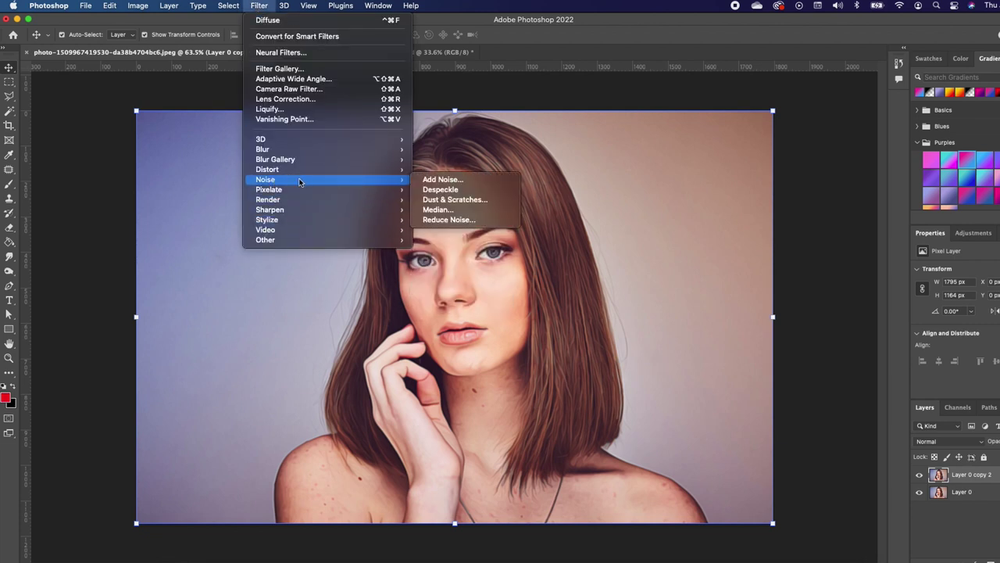
pyautogui.click(467, 221)
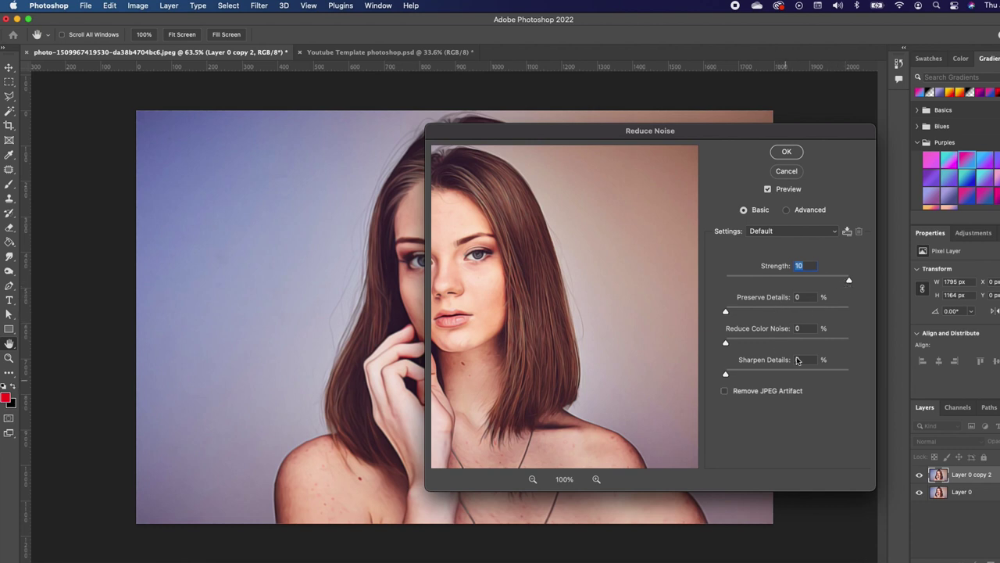
pyautogui.click(787, 151)
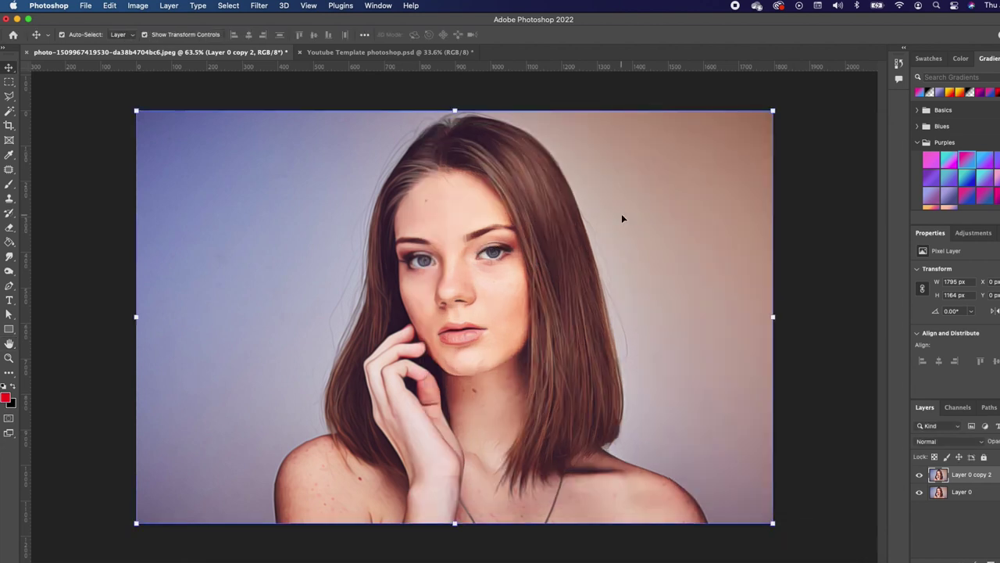
# Apply a second Unsharp Mask: 110% amount, 2.0-pixel radius, threshold 0.
pyautogui.click(259, 6)
pyautogui.moveTo(348, 212)
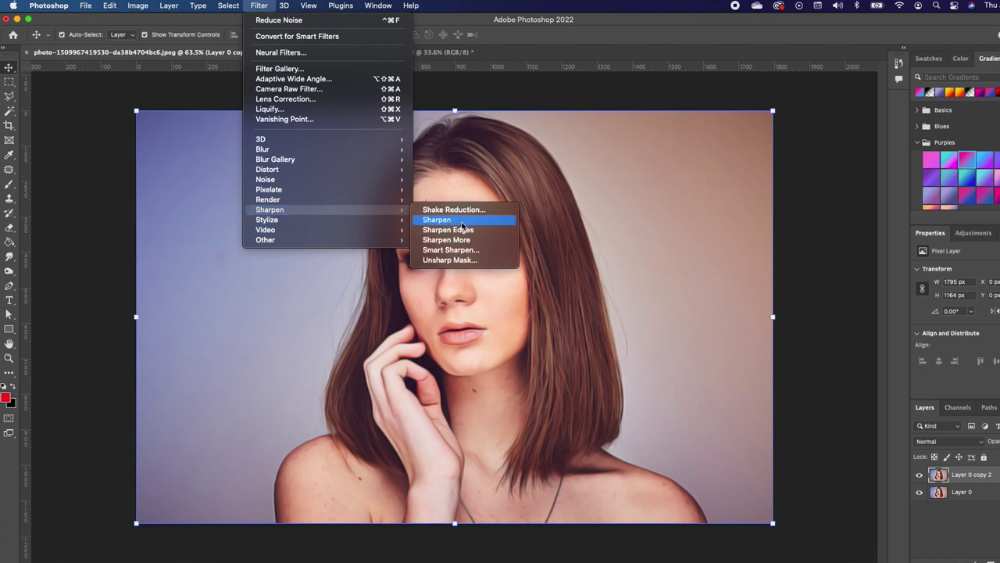
pyautogui.click(458, 260)
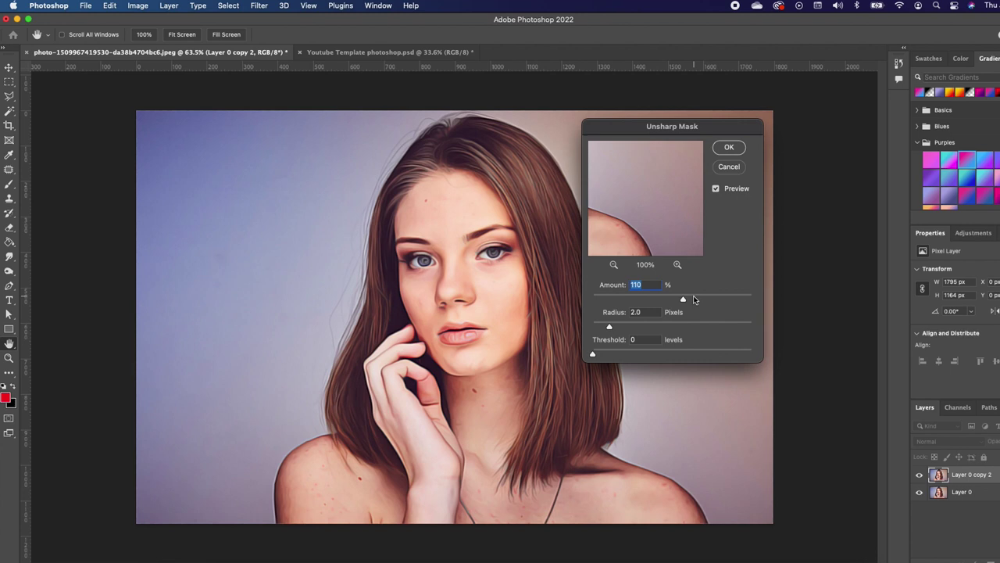
pyautogui.click(729, 147)
pyautogui.press('v')
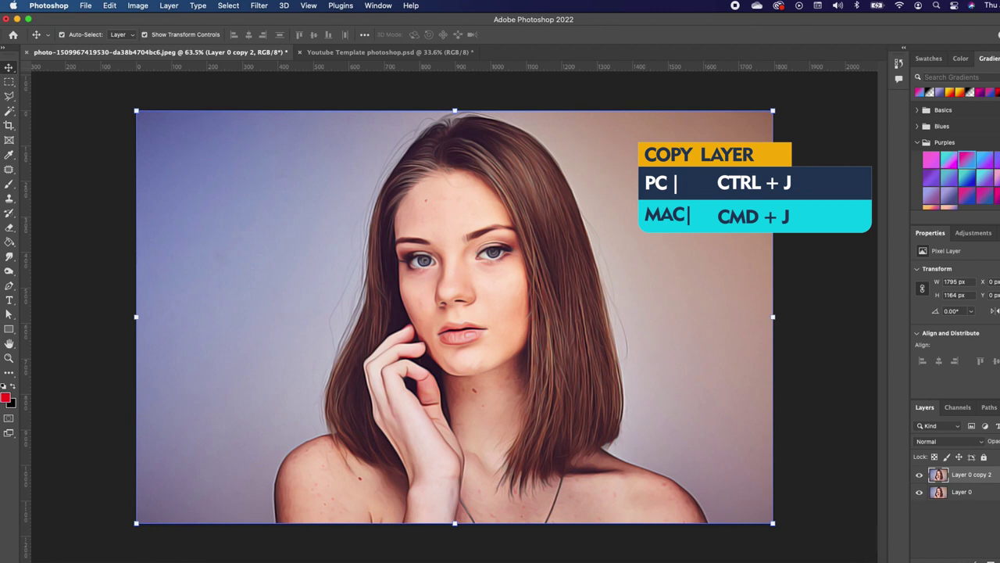
# Duplicate the portrait as Layer 0 copy 3, apply High Pass at 2.0 pixels, blend in Overlay.
pyautogui.press('super+j')
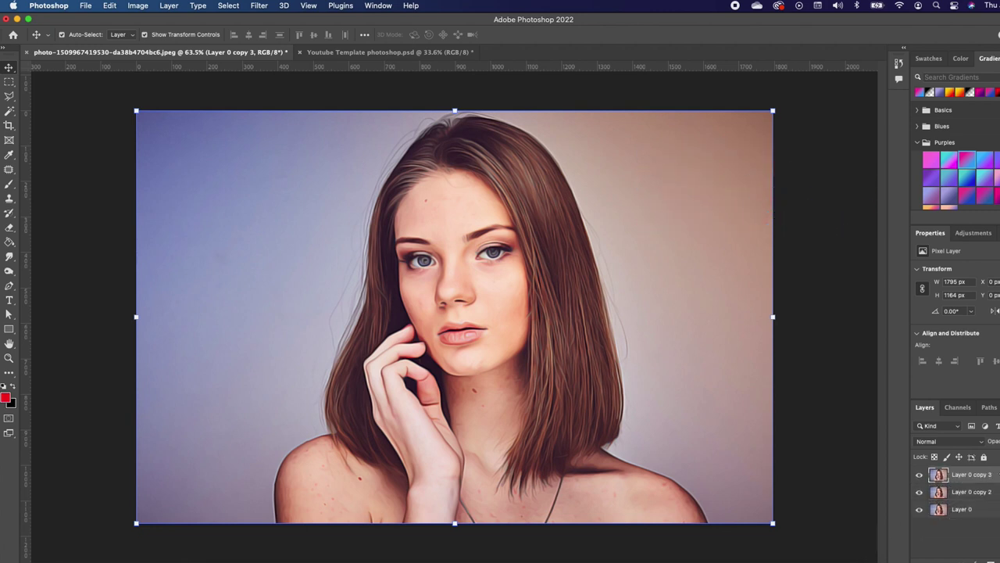
pyautogui.click(257, 6)
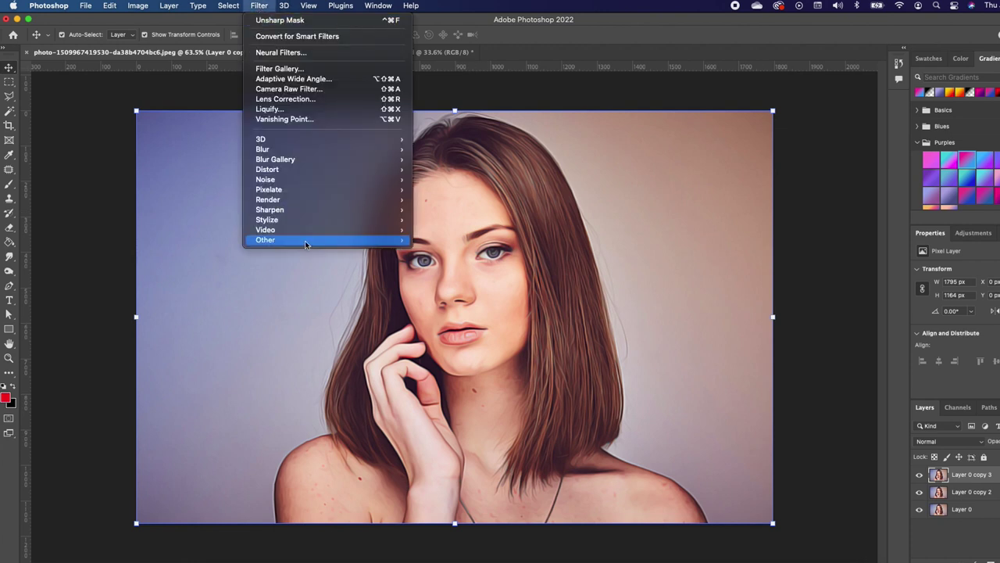
pyautogui.moveTo(305, 244)
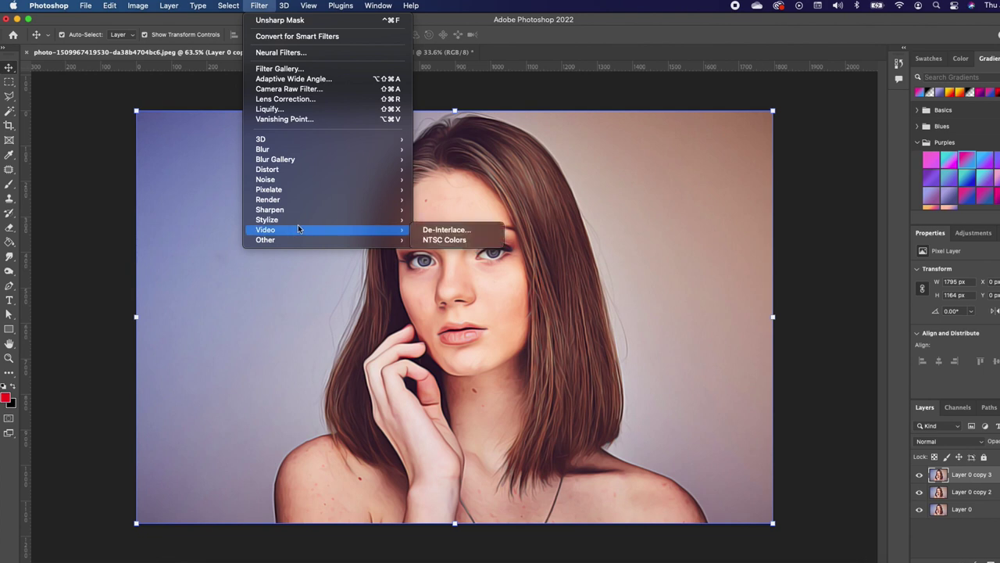
pyautogui.moveTo(391, 240)
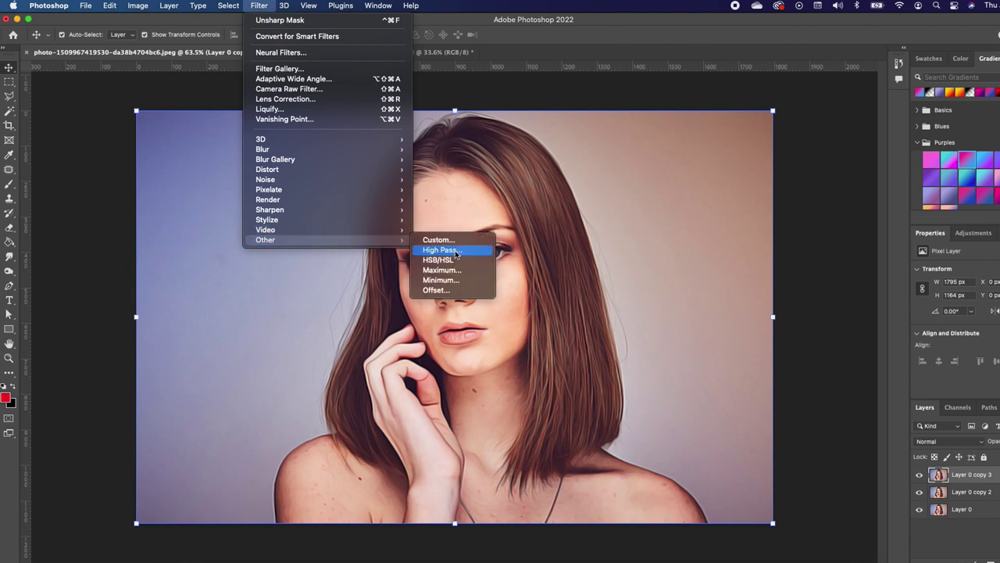
pyautogui.click(456, 250)
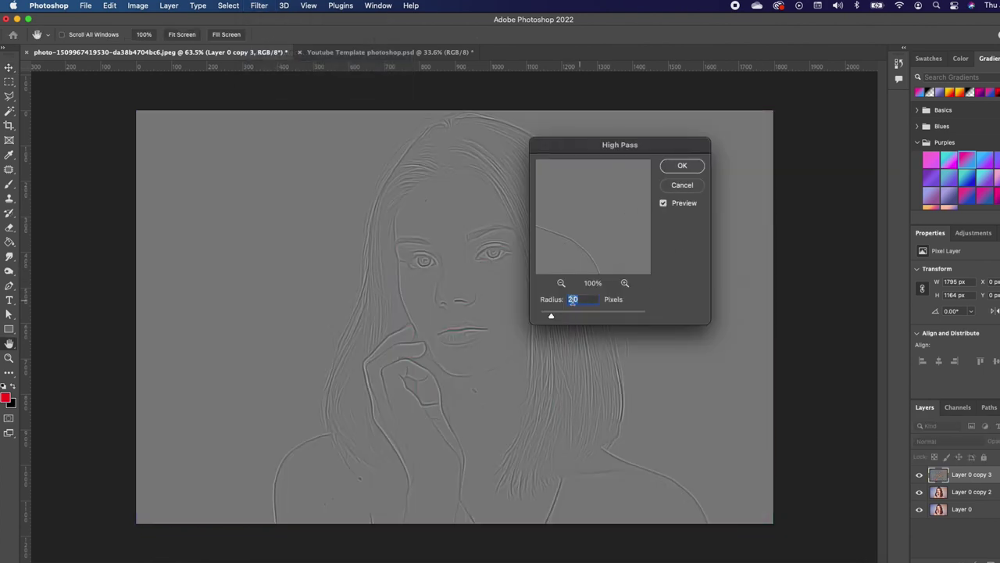
pyautogui.click(682, 167)
pyautogui.click(949, 442)
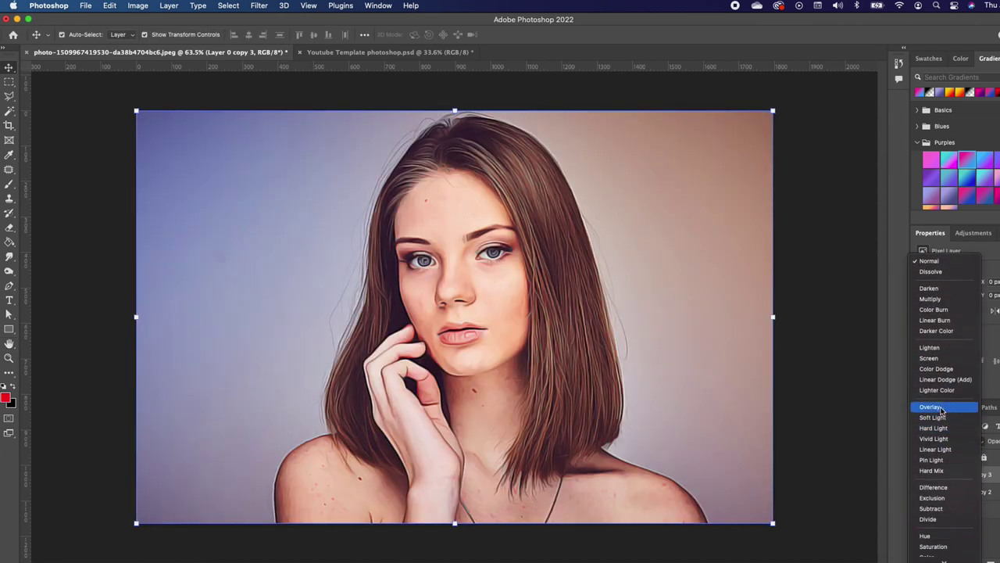
pyautogui.click(931, 409)
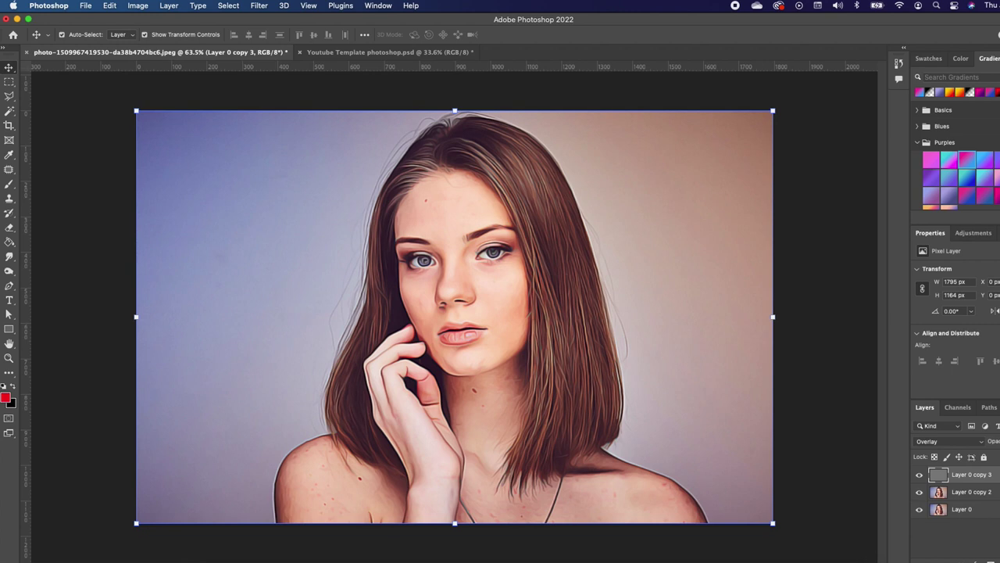
# Stamp all visible layers into a new Layer 1 and apply Auto Tone to it.
pyautogui.press('super+alt+shift+e')
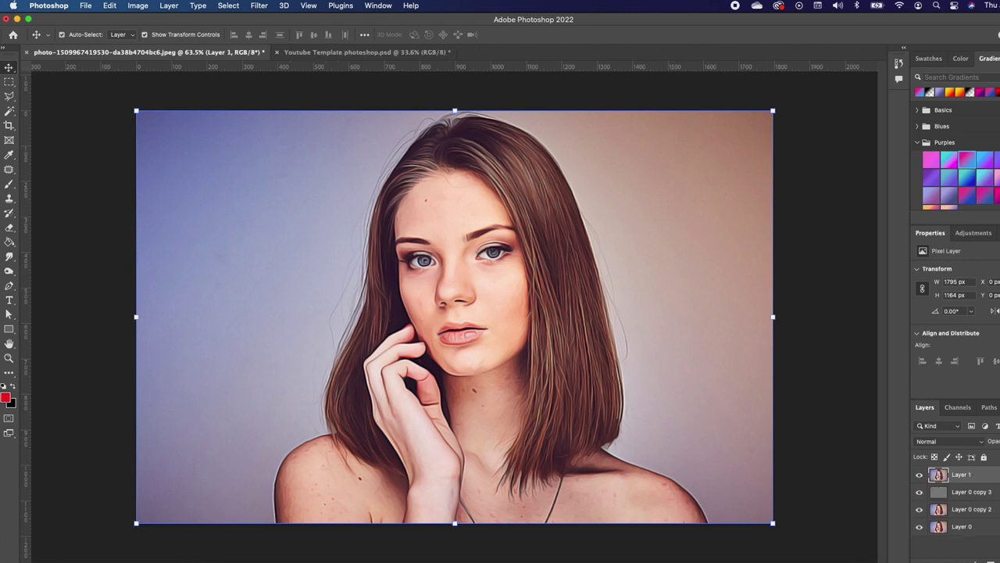
pyautogui.click(138, 6)
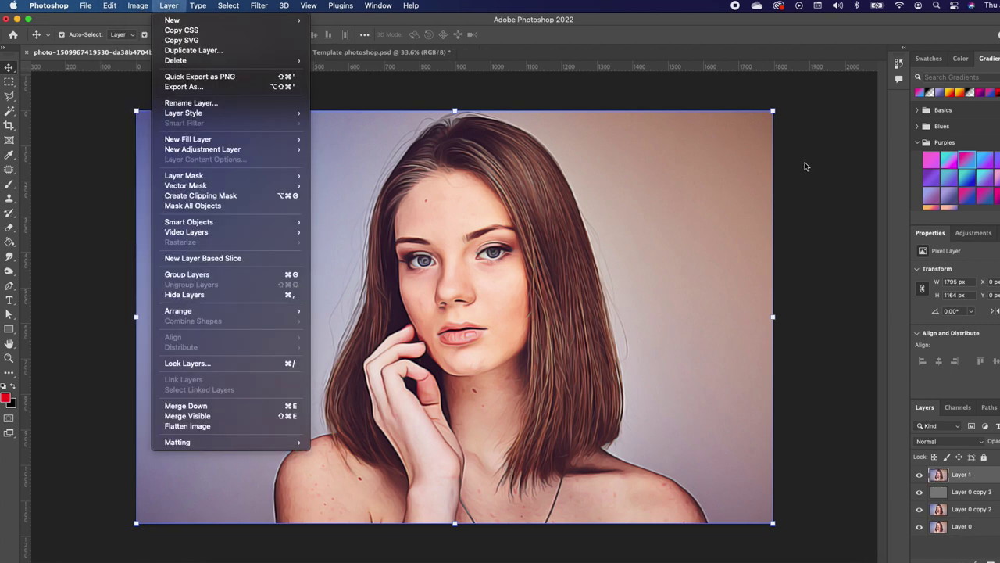
pyautogui.click(801, 238)
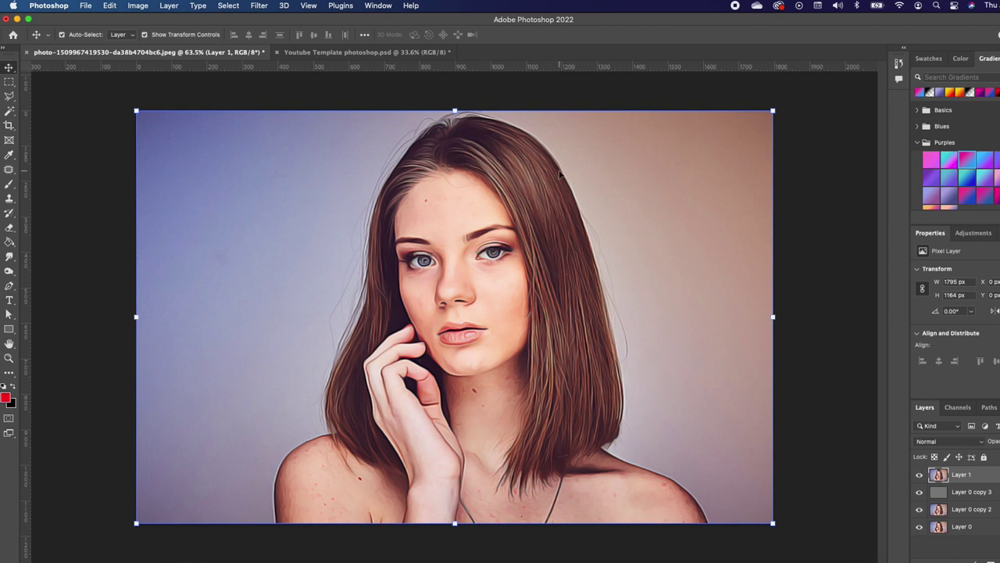
pyautogui.click(139, 6)
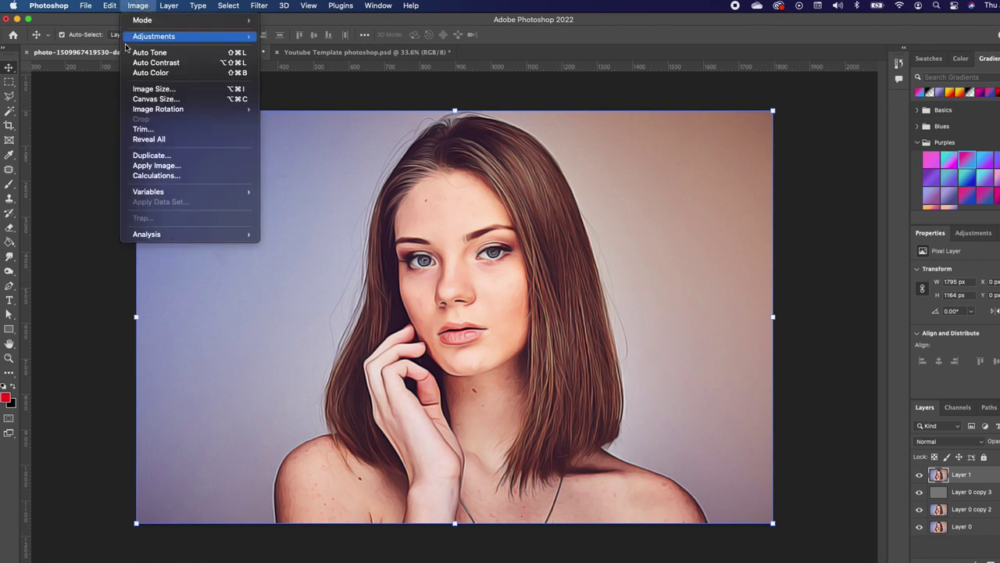
pyautogui.click(165, 53)
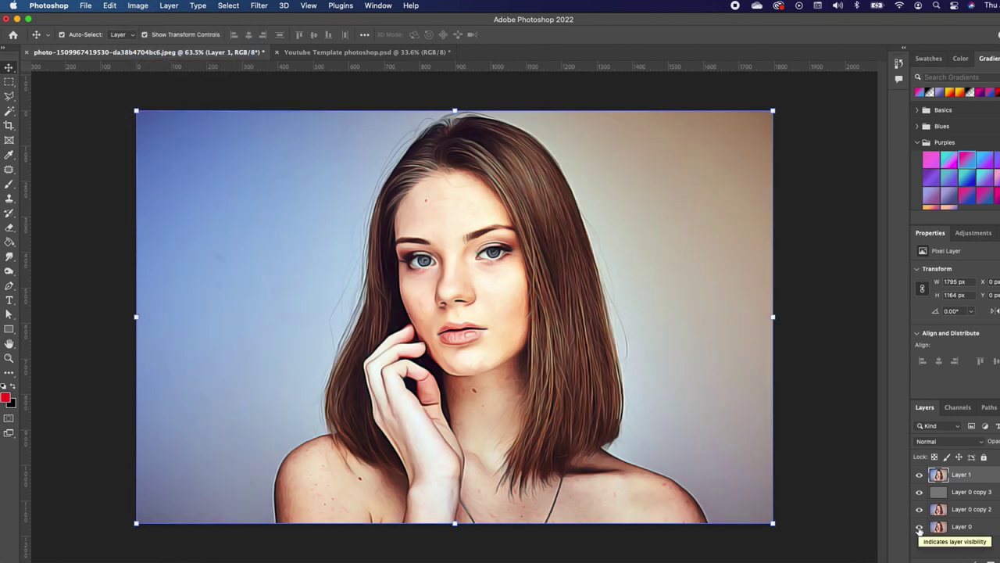
# Add a new empty layer and select the Brush tool at about size 1400.
pyautogui.press('super+shift+alt+n')
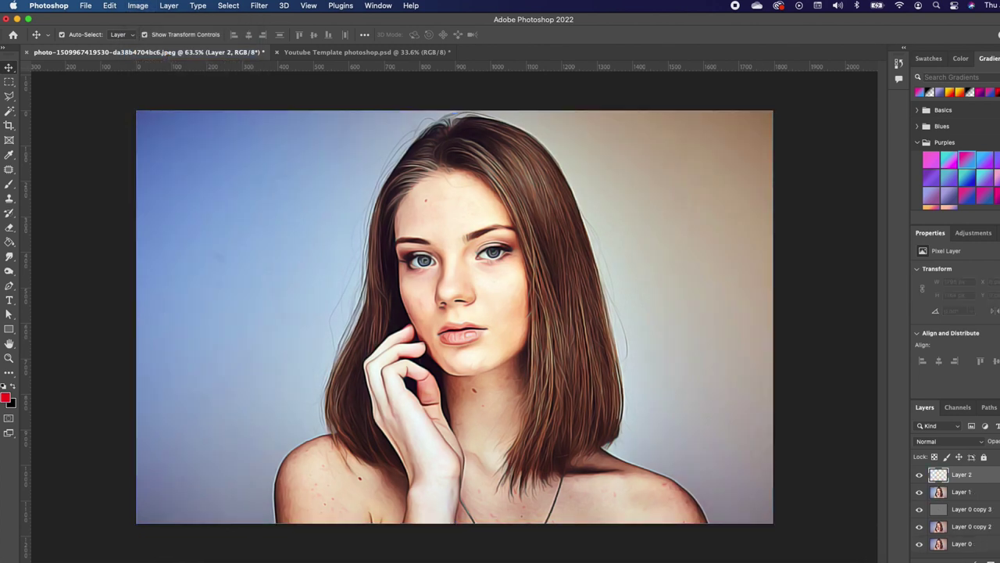
pyautogui.click(9, 184)
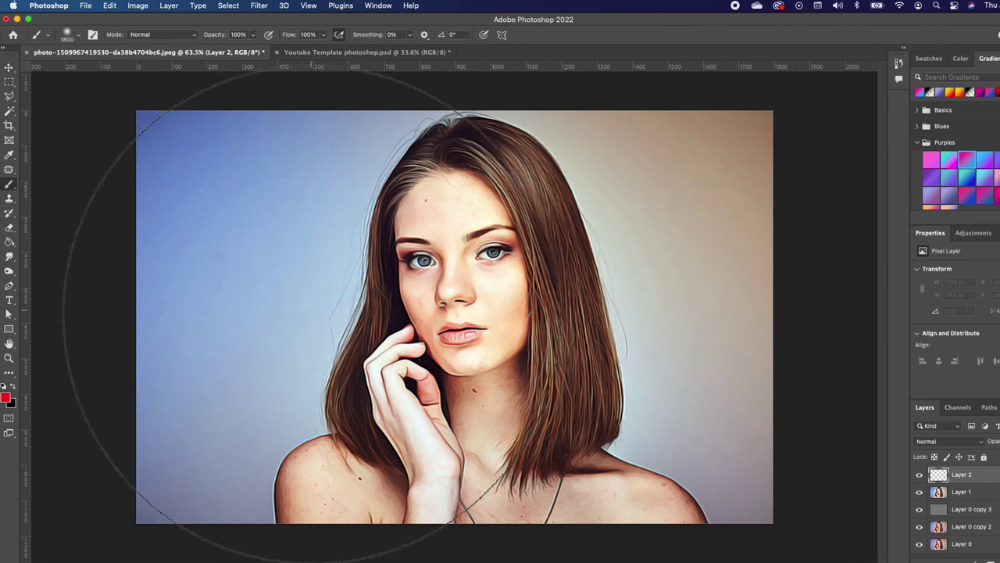
pyautogui.press('[')
pyautogui.press('[')
pyautogui.press('[')
pyautogui.press('[')
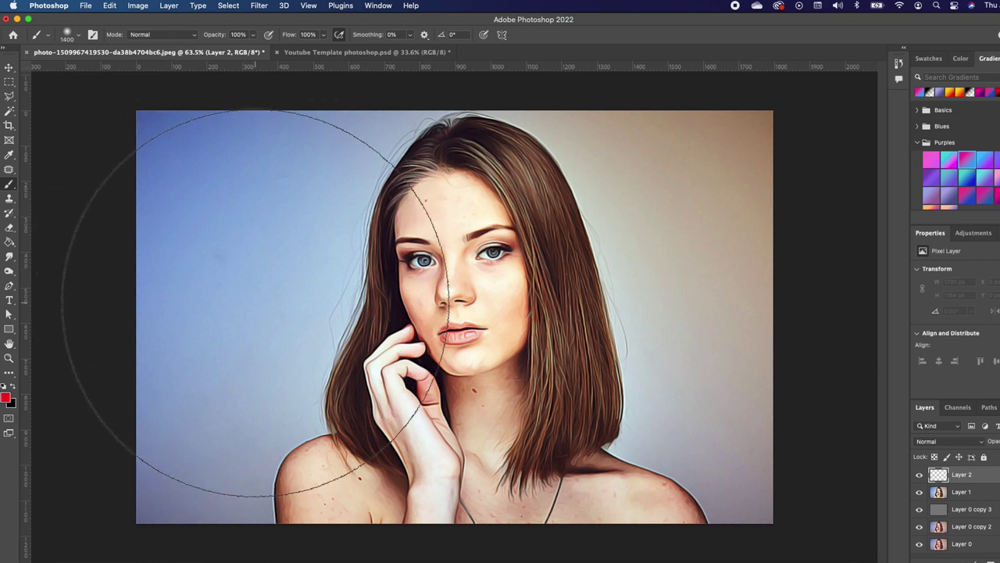
pyautogui.press(']')
pyautogui.press(']')
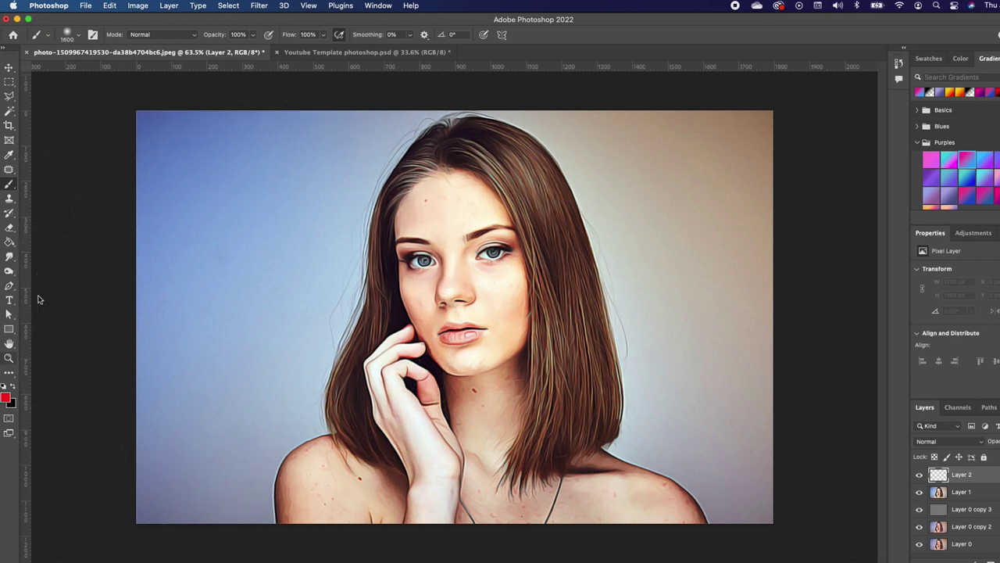
# Set the foreground colour to red and paint a soft dab over the left side.
pyautogui.click(6, 398)
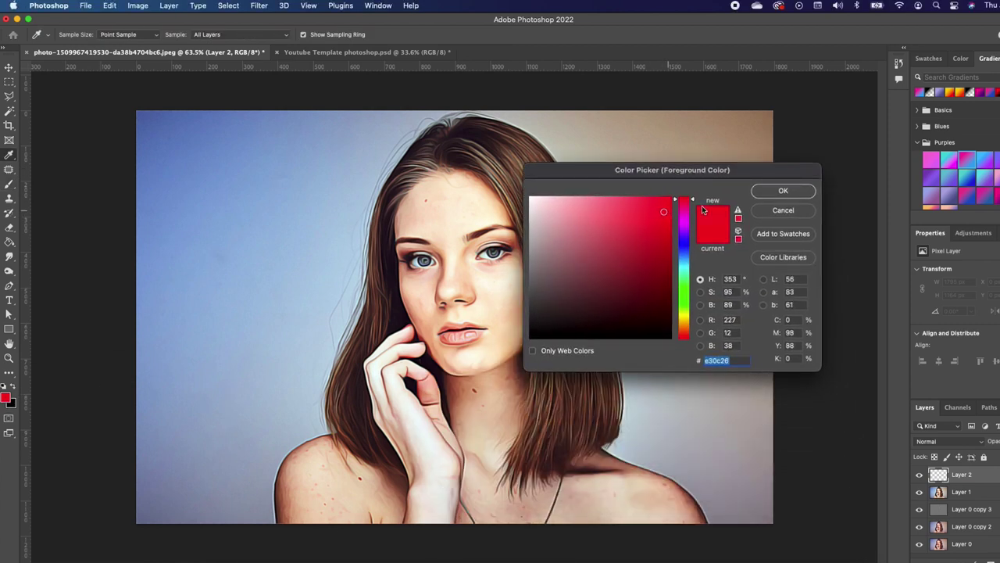
pyautogui.click(783, 191)
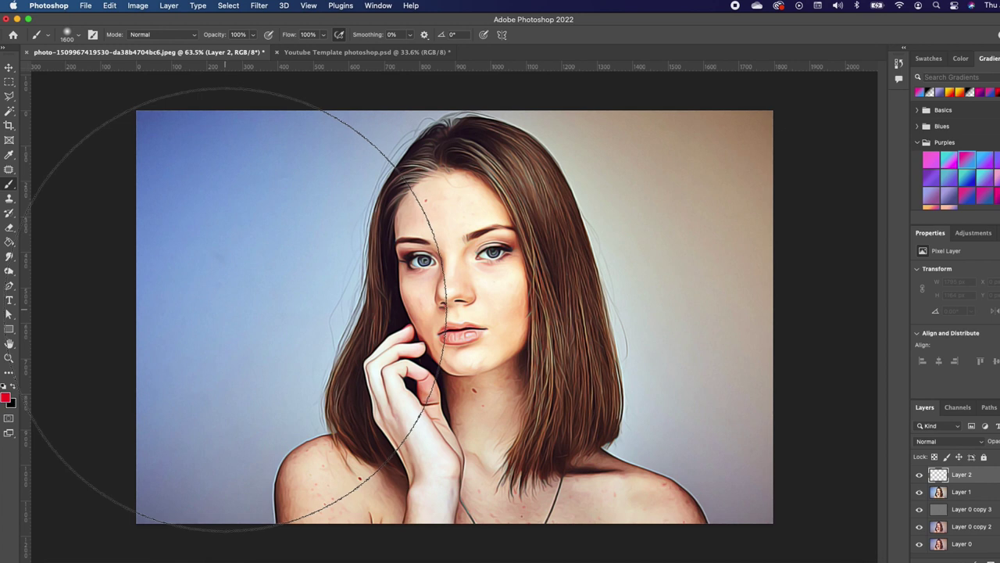
pyautogui.click(235, 309)
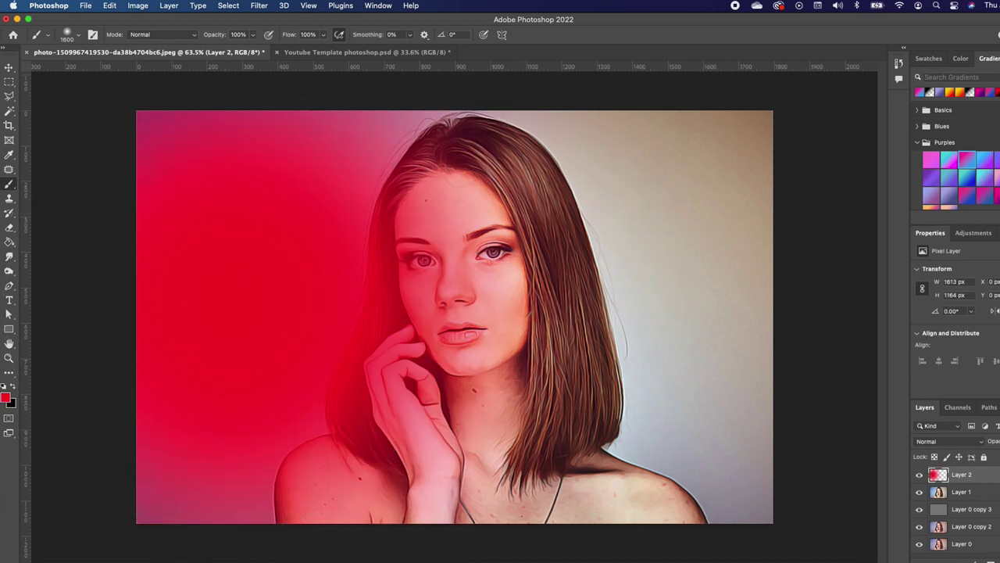
# Switch the foreground colour to magenta and paint a soft dab over the right side.
pyautogui.click(4, 400)
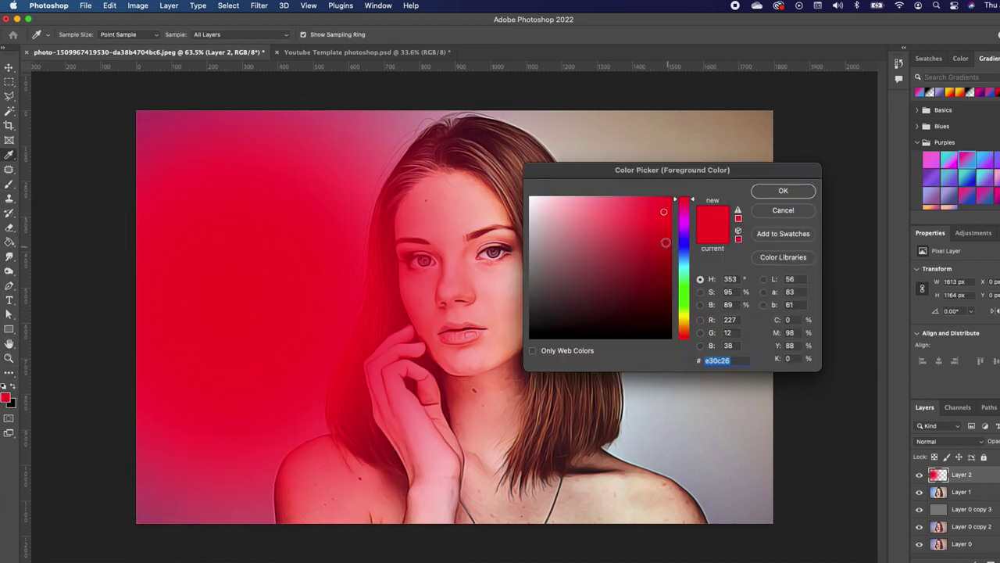
pyautogui.click(687, 218)
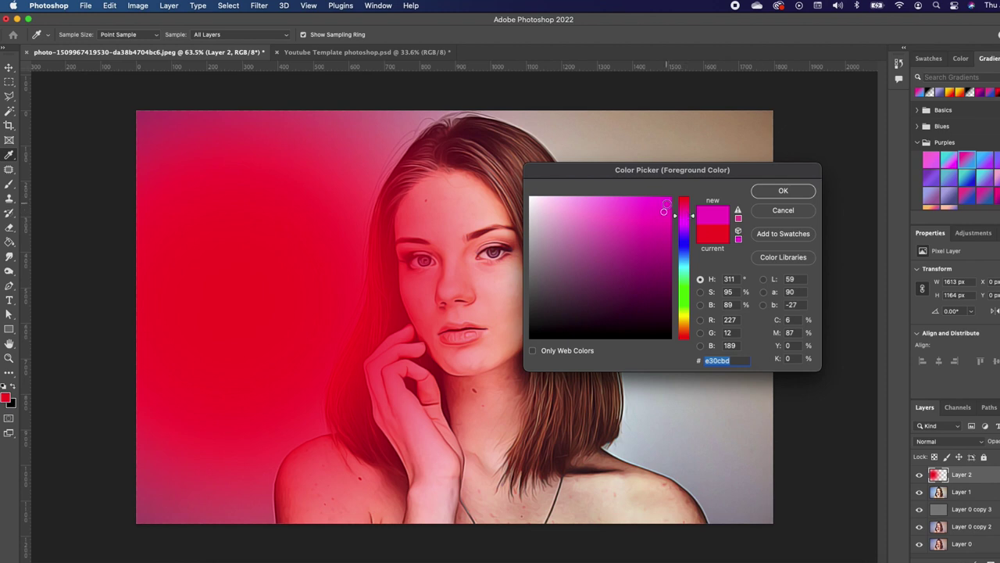
pyautogui.click(782, 190)
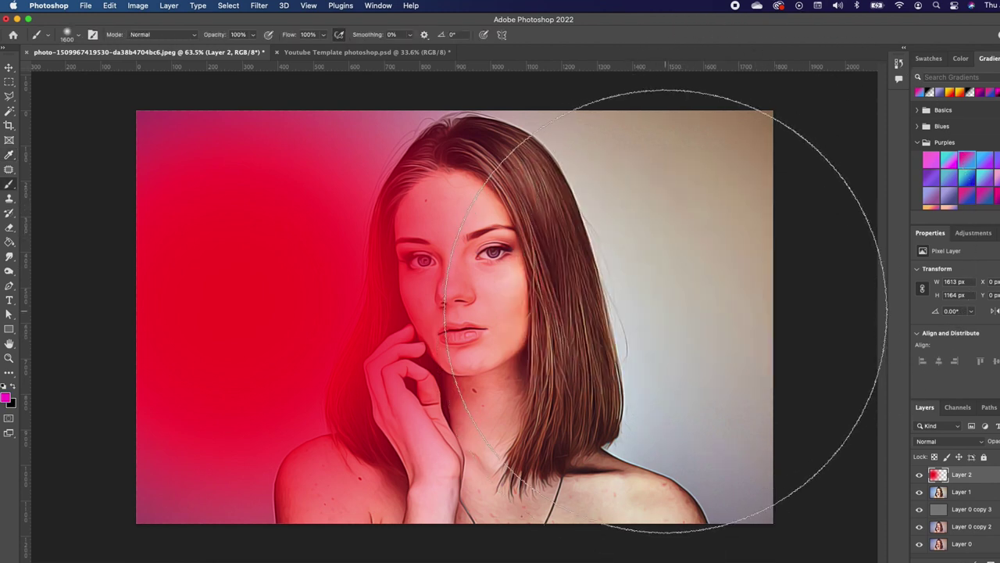
pyautogui.click(719, 304)
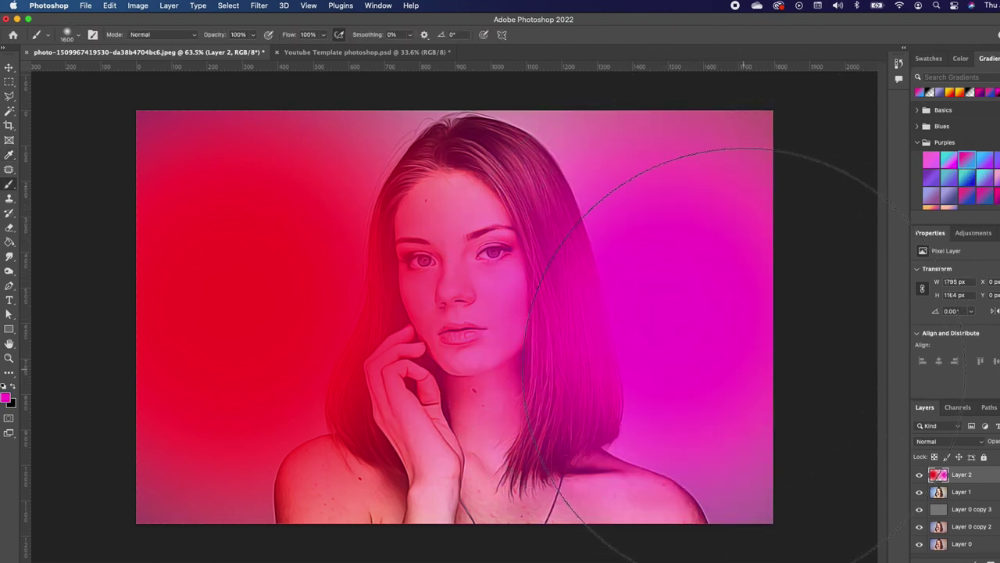
# Set Layer 2's blend mode to Soft Light and lower its opacity to 51%.
pyautogui.click(948, 440)
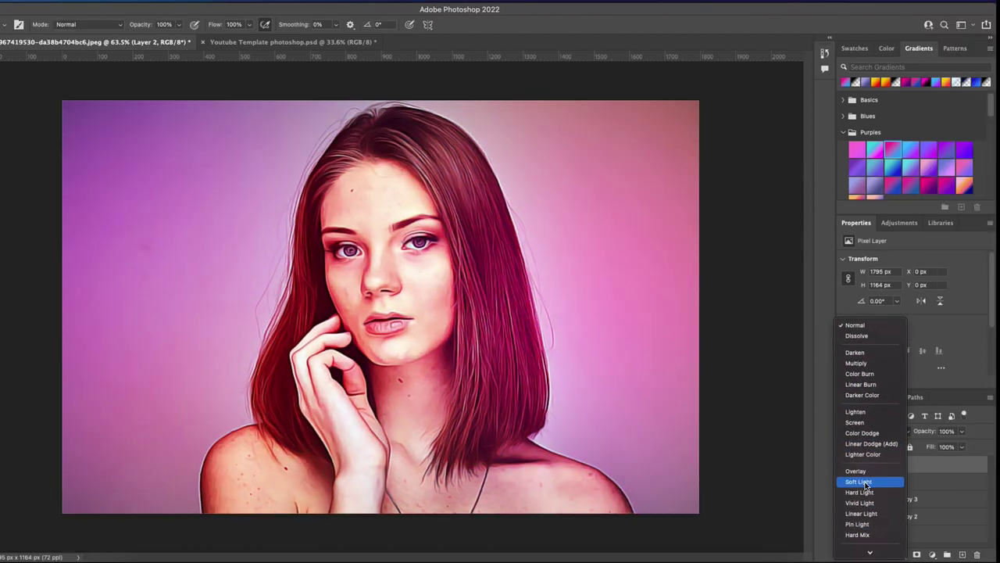
pyautogui.click(932, 491)
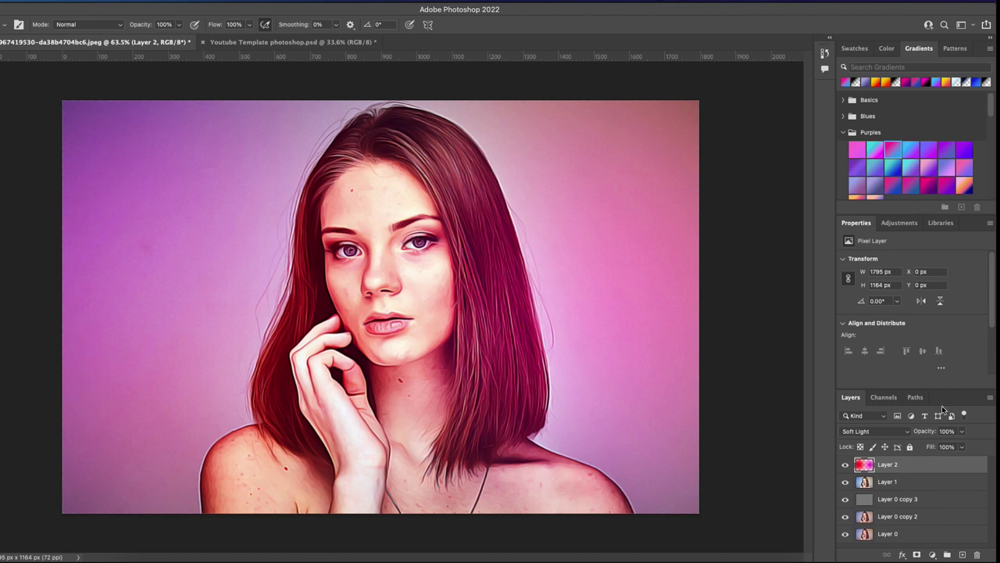
pyautogui.click(963, 431)
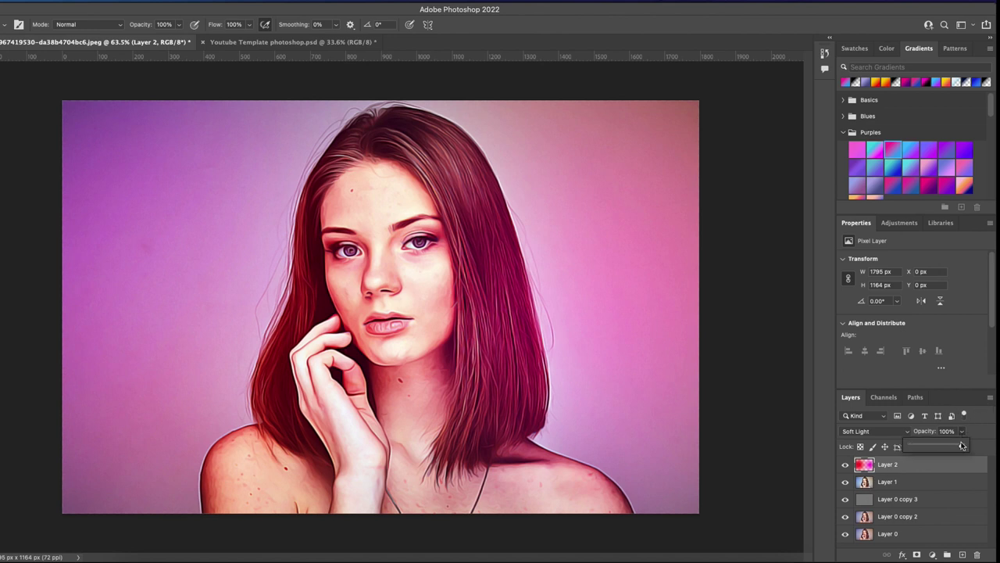
pyautogui.moveTo(962, 445); pyautogui.dragTo(938, 447)
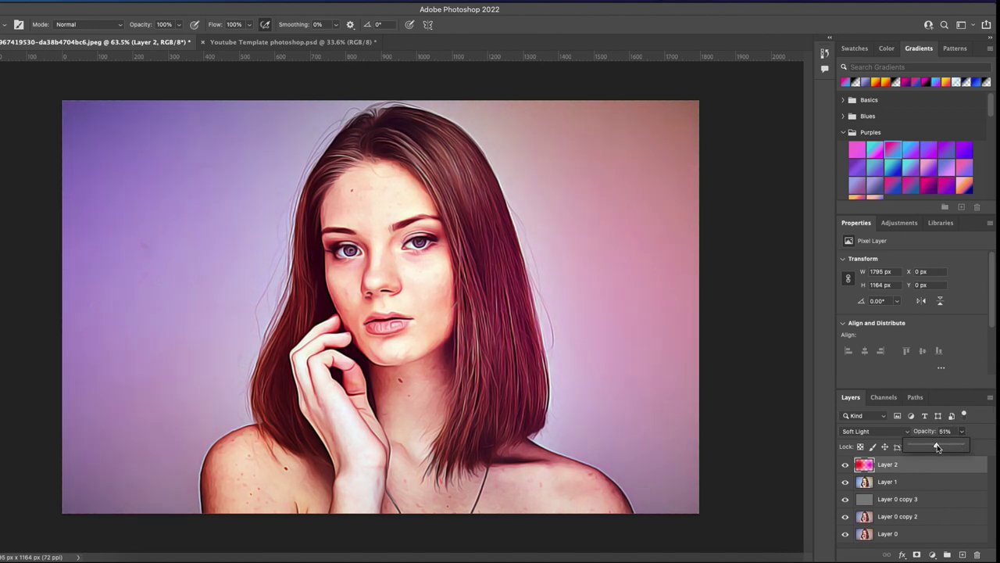